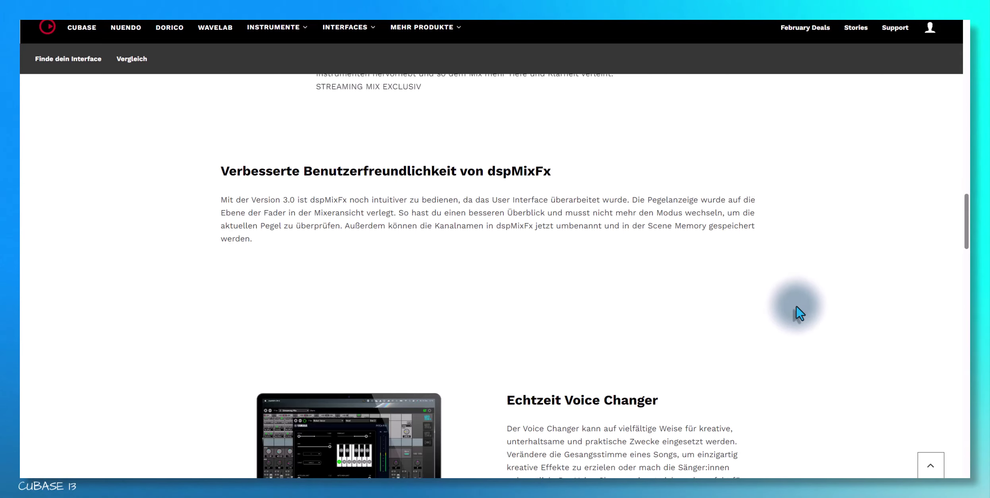
pyautogui.scroll(15, 830, 335)
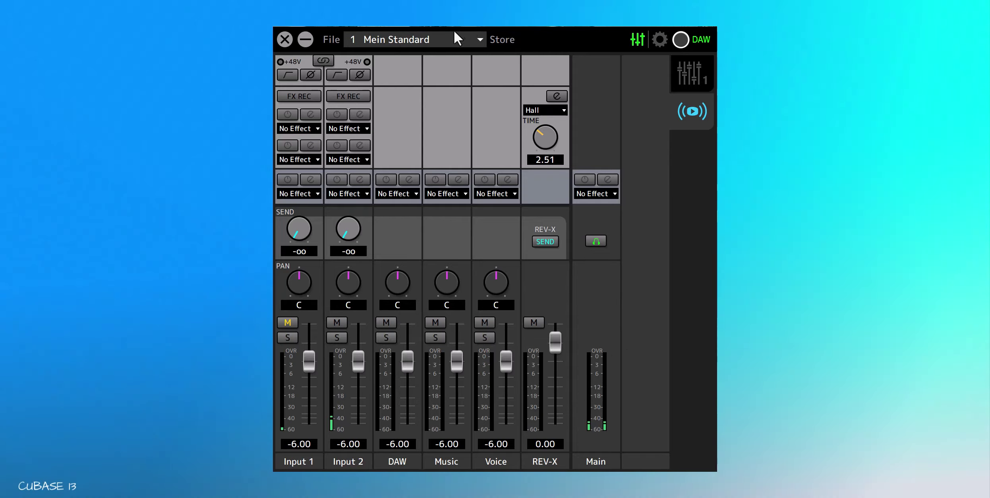
# - Load the Initial Data scene and recall the Mein Standard scene
pyautogui.click(482, 39)
pyautogui.click(465, 55)
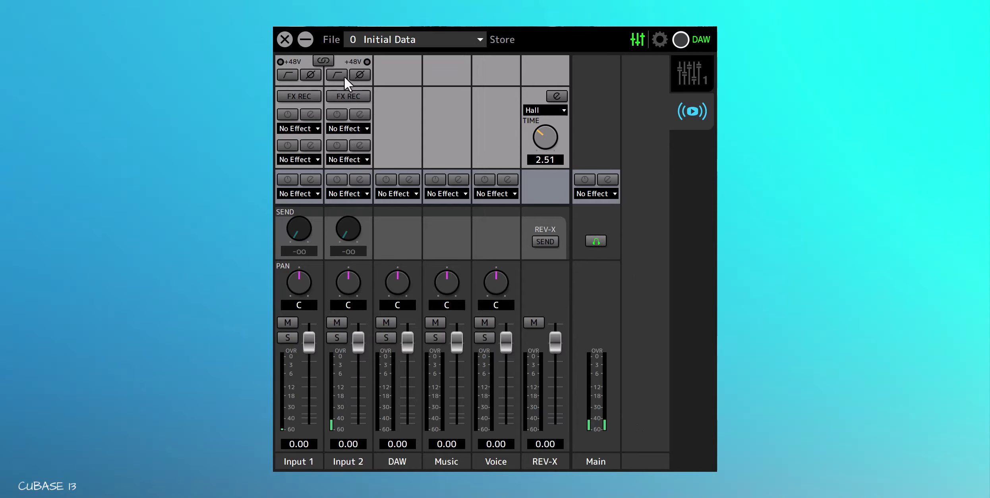
pyautogui.click(480, 39)
pyautogui.click(461, 71)
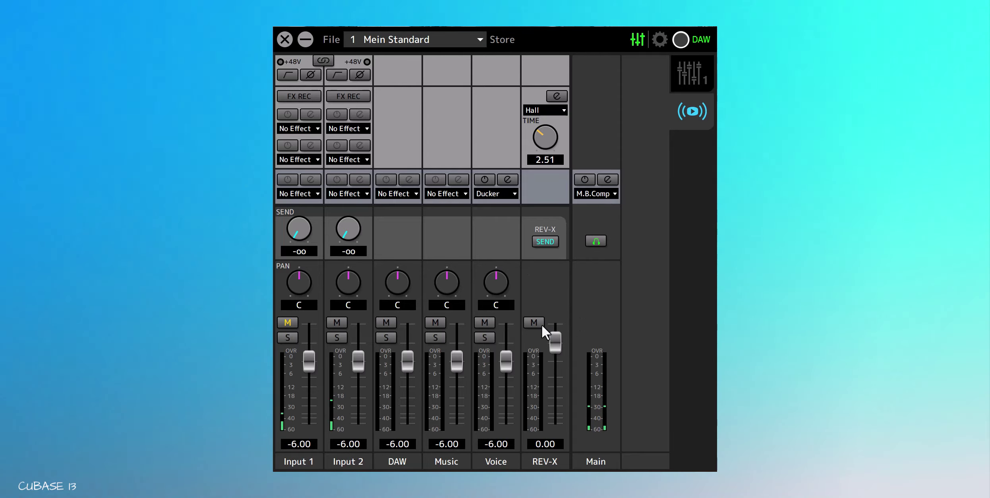
# - Store the current mixer settings in the empty slot 2 under the name Scene 2
pyautogui.click(480, 40)
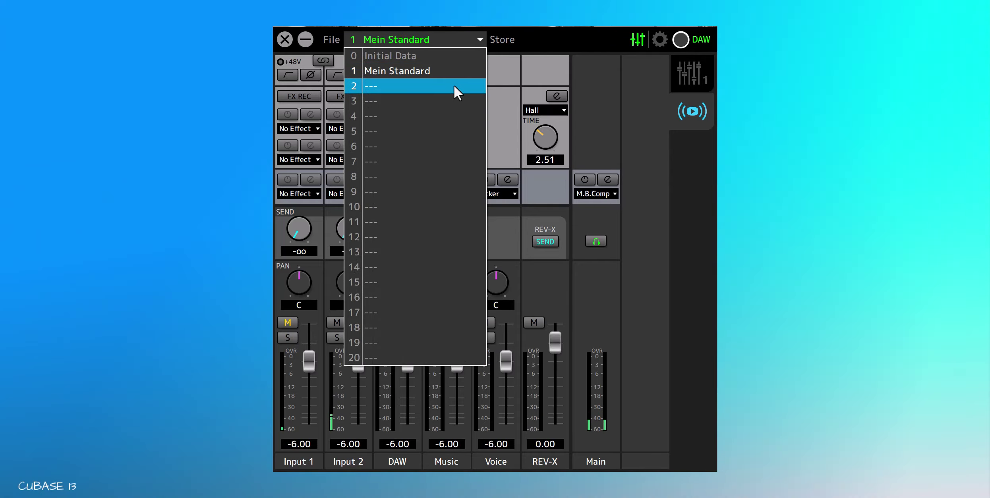
pyautogui.click(459, 86)
pyautogui.click(501, 39)
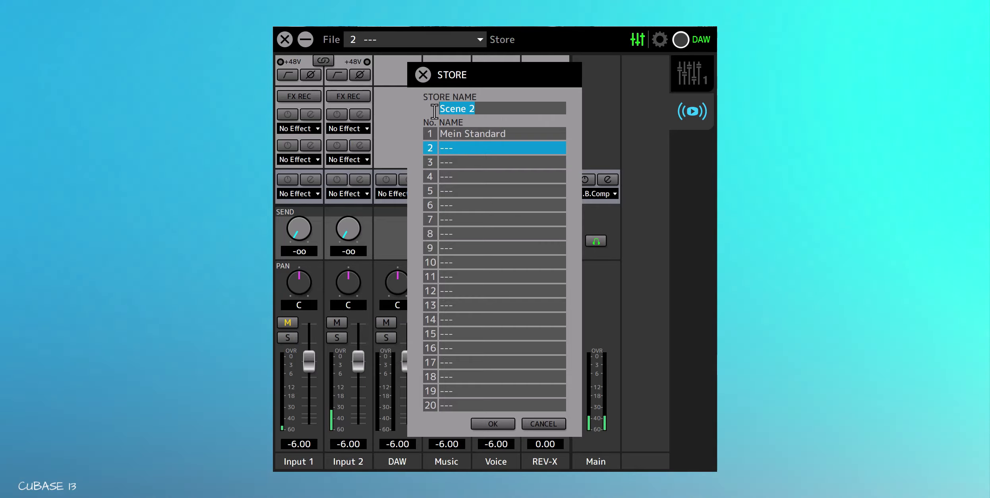
pyautogui.click(492, 424)
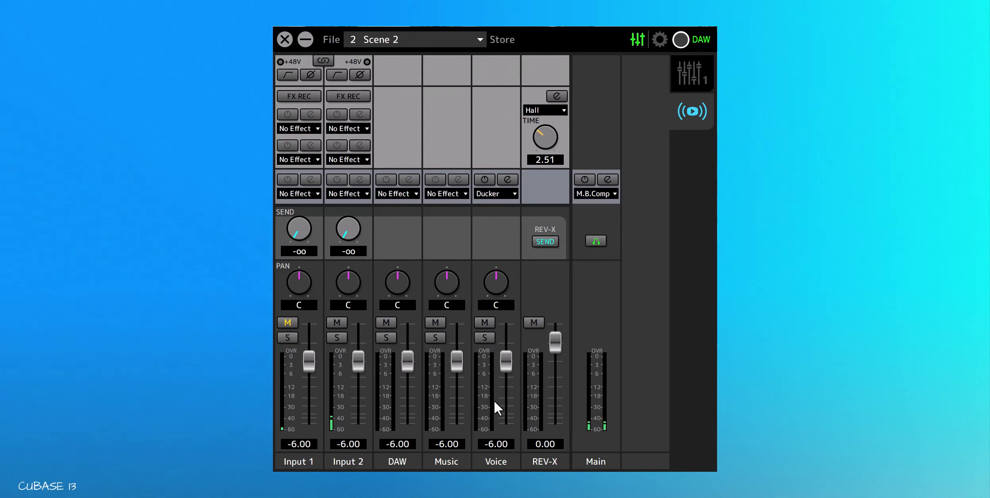
# - Unmute Input 1 in the Mein Standard scene and switch back to Scene 2
pyautogui.click(479, 39)
pyautogui.click(463, 71)
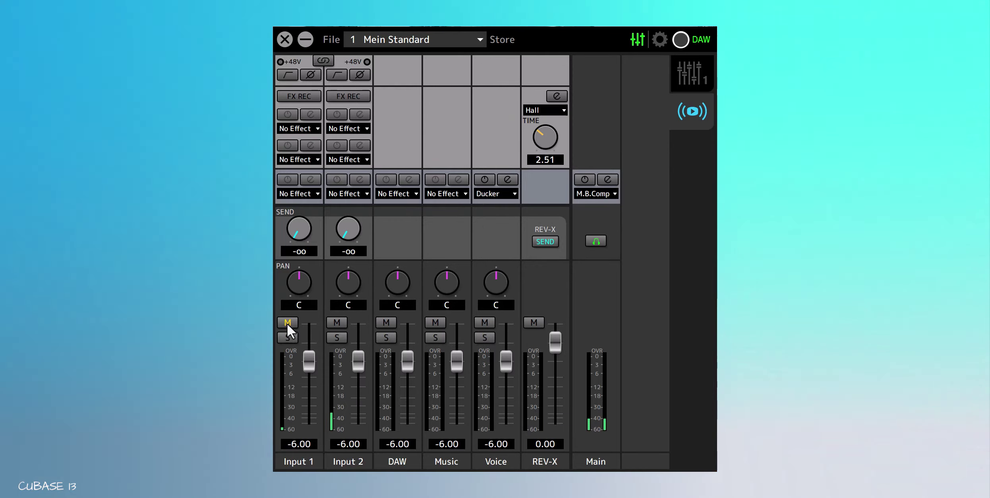
pyautogui.click(288, 323)
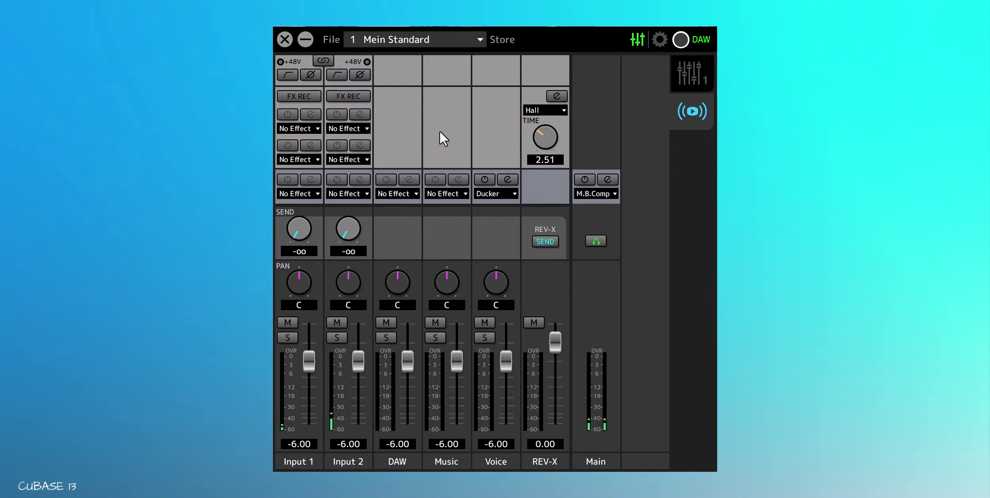
pyautogui.click(478, 40)
pyautogui.click(457, 87)
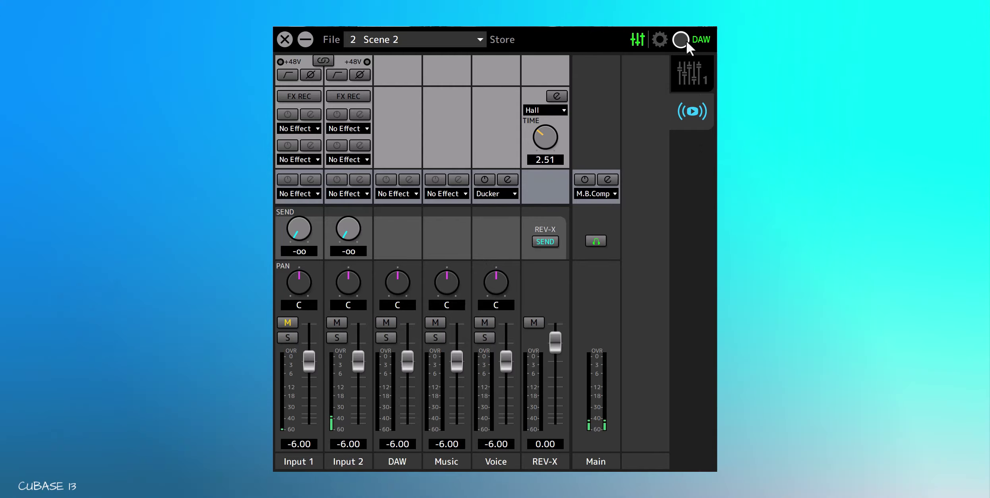
# - In the settings, recall Mein Standard and Scene 2 under DJ monitor mode and return the monitor mode to DAW
pyautogui.click(659, 40)
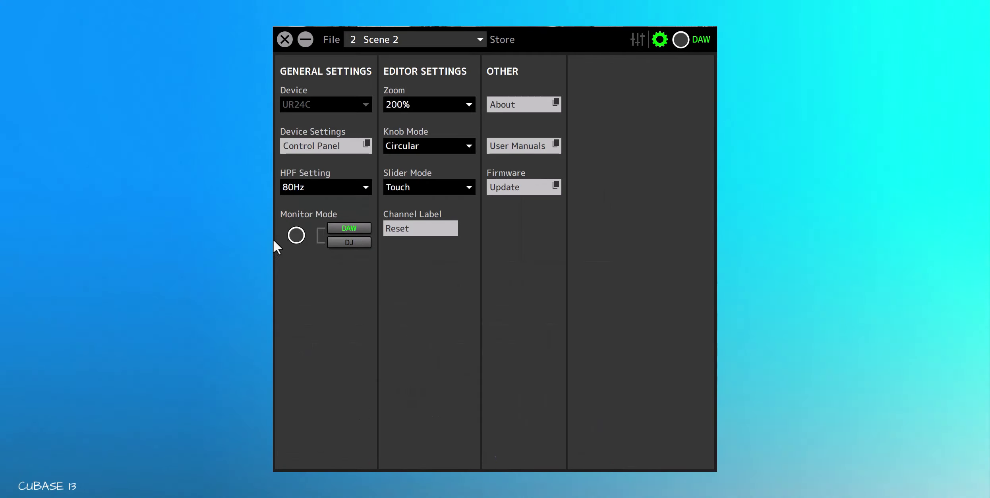
pyautogui.click(480, 40)
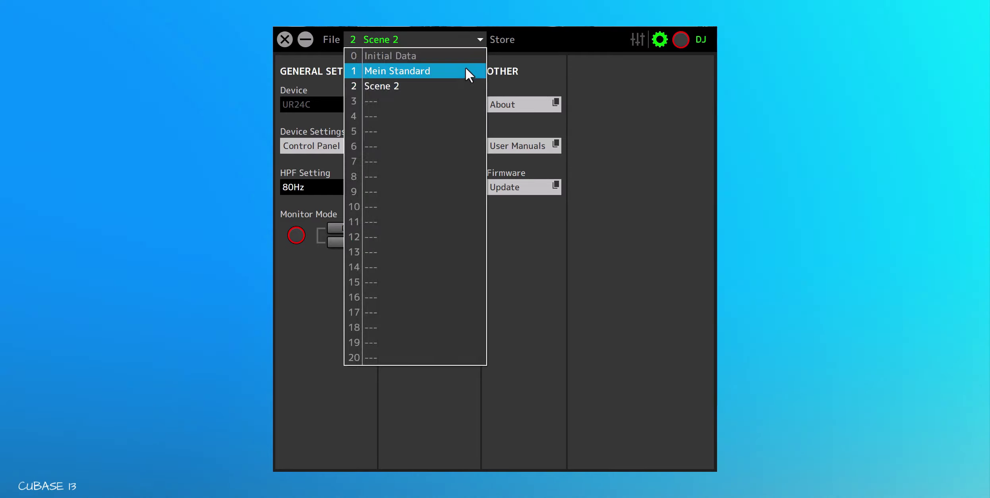
pyautogui.click(465, 68)
pyautogui.click(481, 45)
pyautogui.click(454, 83)
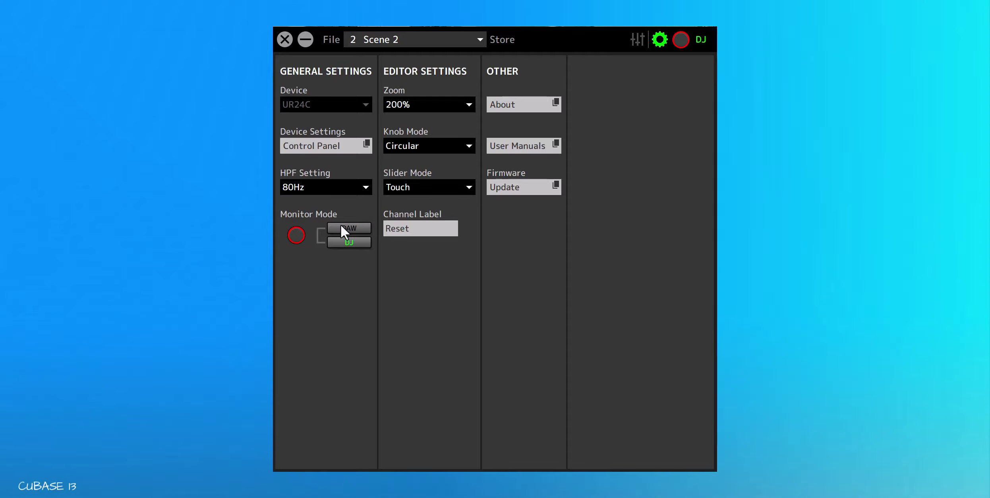
pyautogui.click(347, 227)
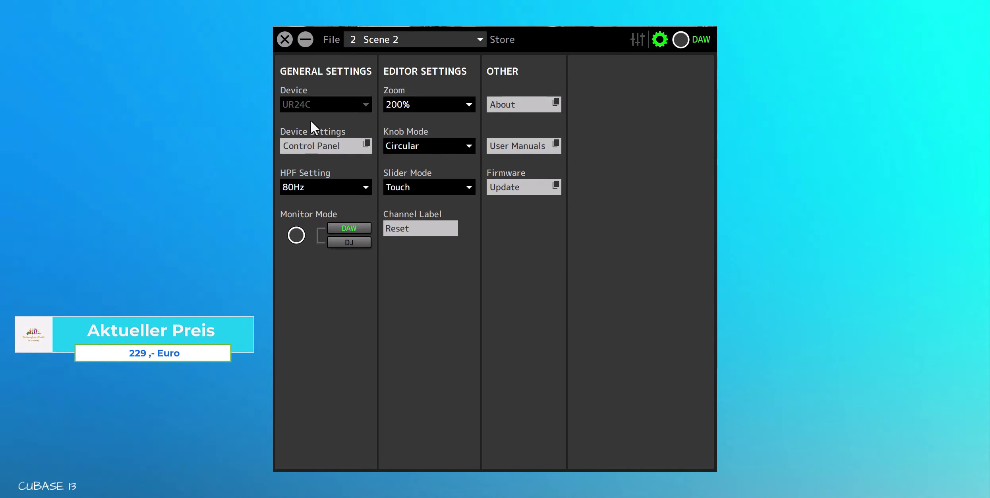
# - Open the device's USB driver settings and view the available ASIO modes
pyautogui.click(364, 144)
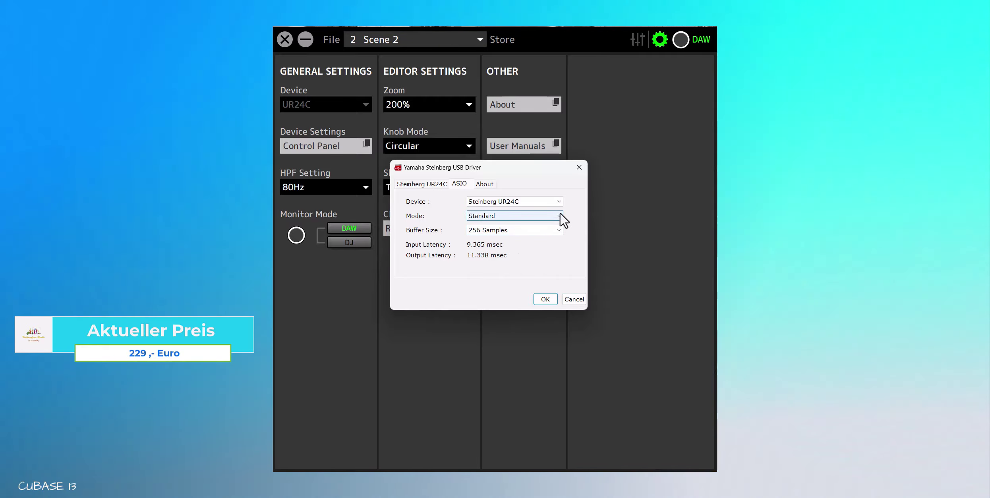
pyautogui.click(558, 216)
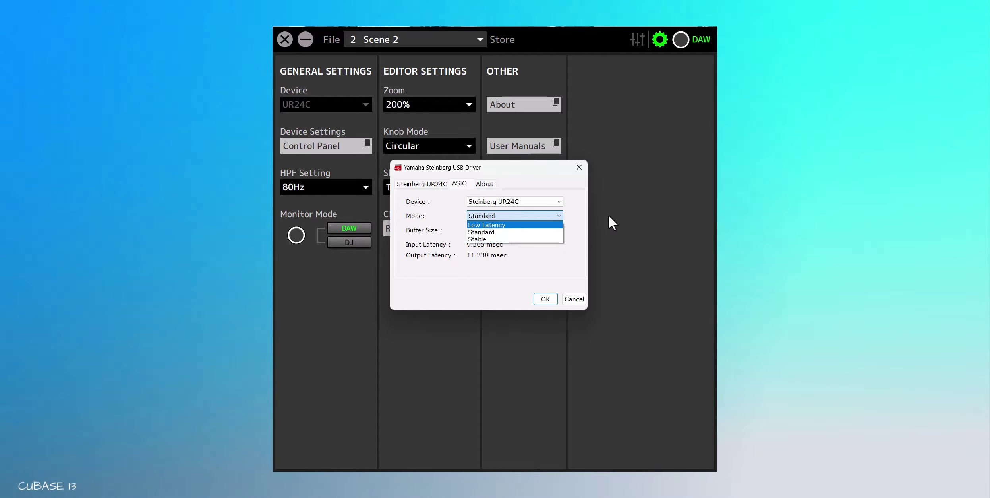
pyautogui.click(577, 260)
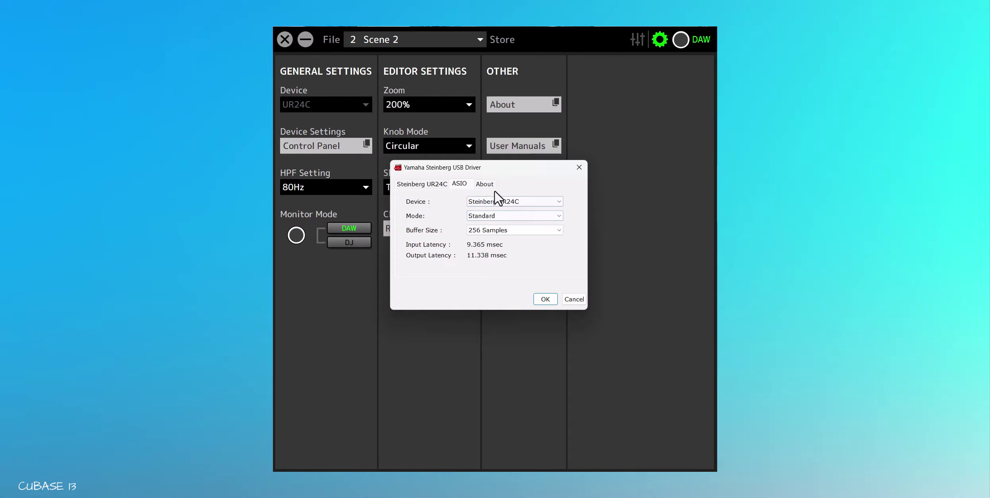
# - Set the Steinberg UR24C sample rate to 48 kHz
pyautogui.click(420, 185)
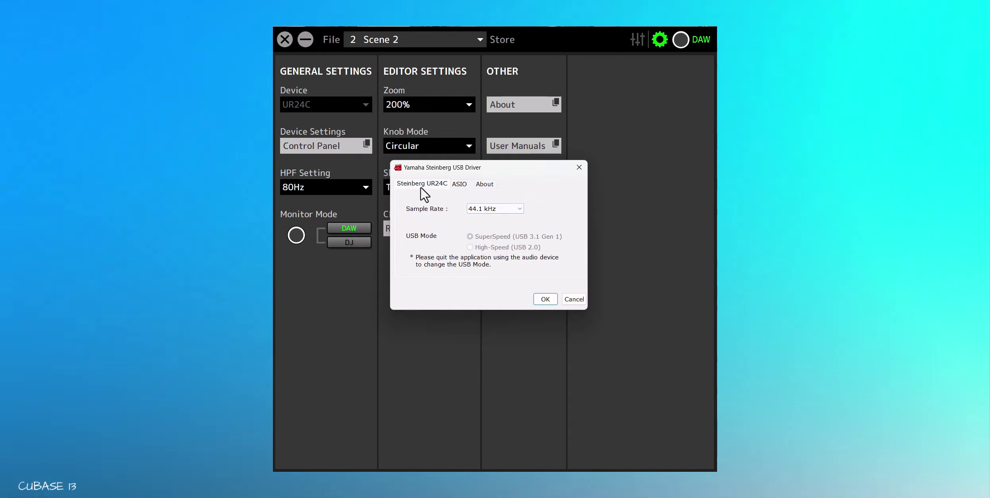
pyautogui.click(523, 209)
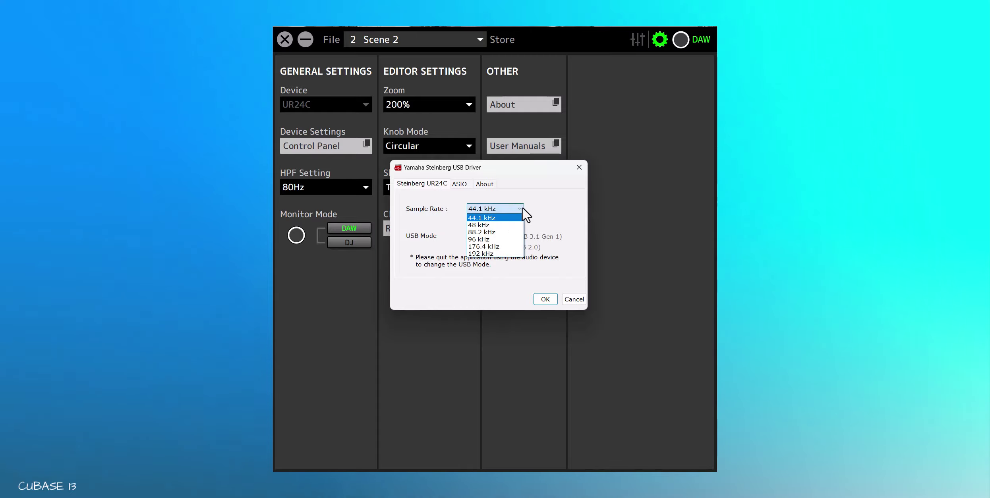
pyautogui.click(505, 225)
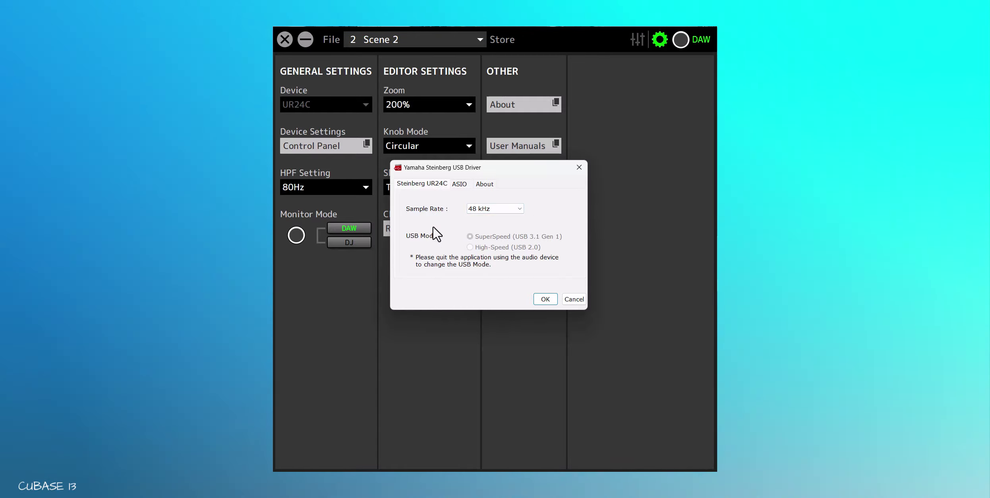
pyautogui.click(518, 210)
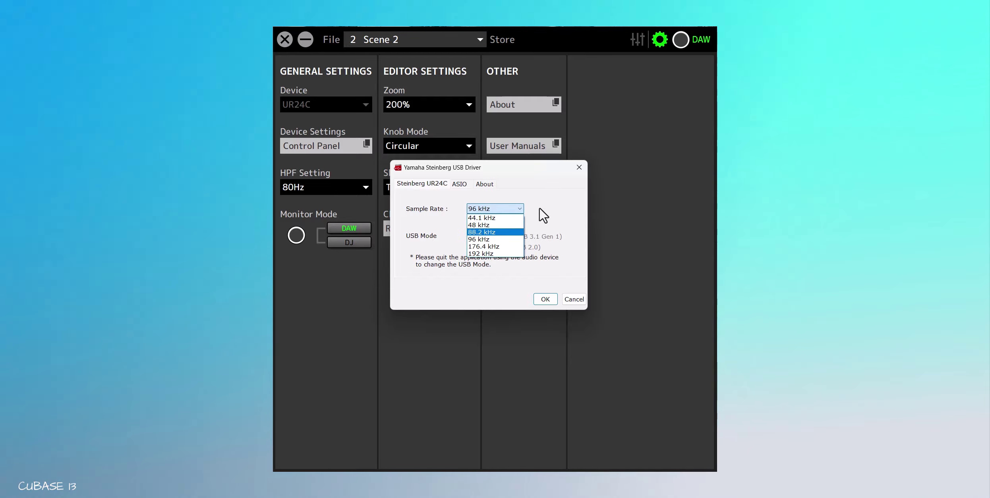
pyautogui.click(502, 226)
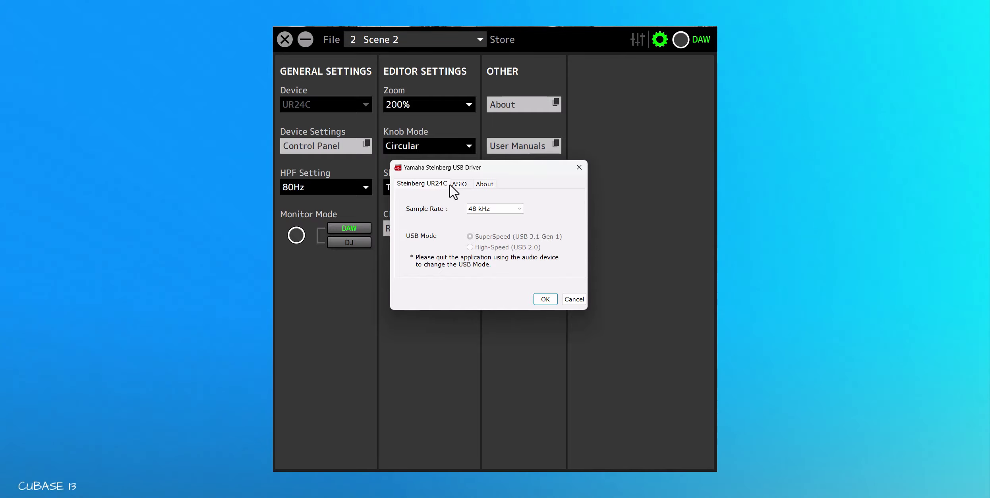
# - Check the driver's ASIO and version information and confirm the driver settings
pyautogui.click(460, 183)
pyautogui.click(486, 184)
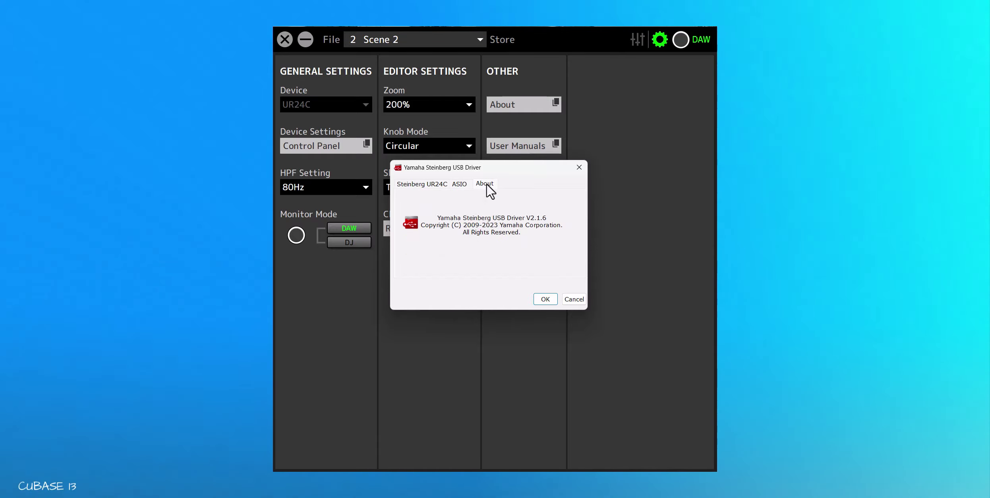
pyautogui.click(422, 183)
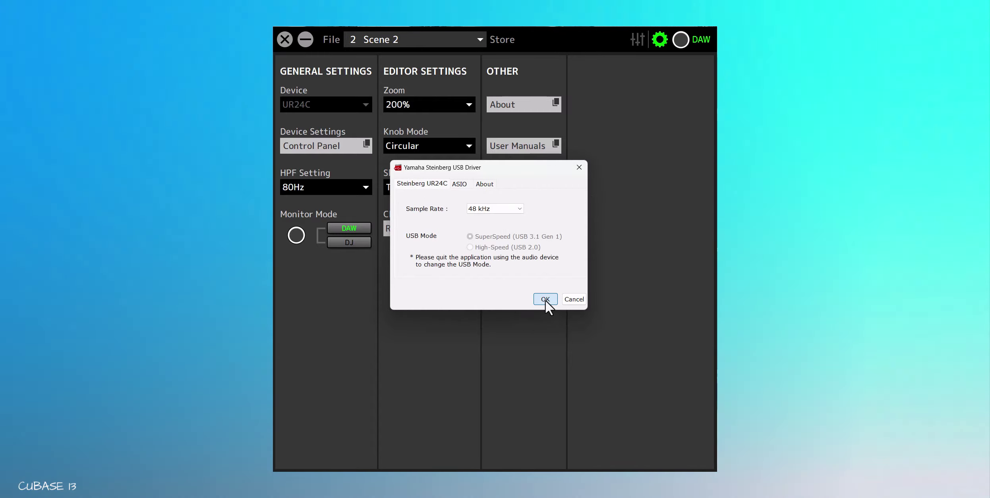
pyautogui.click(545, 300)
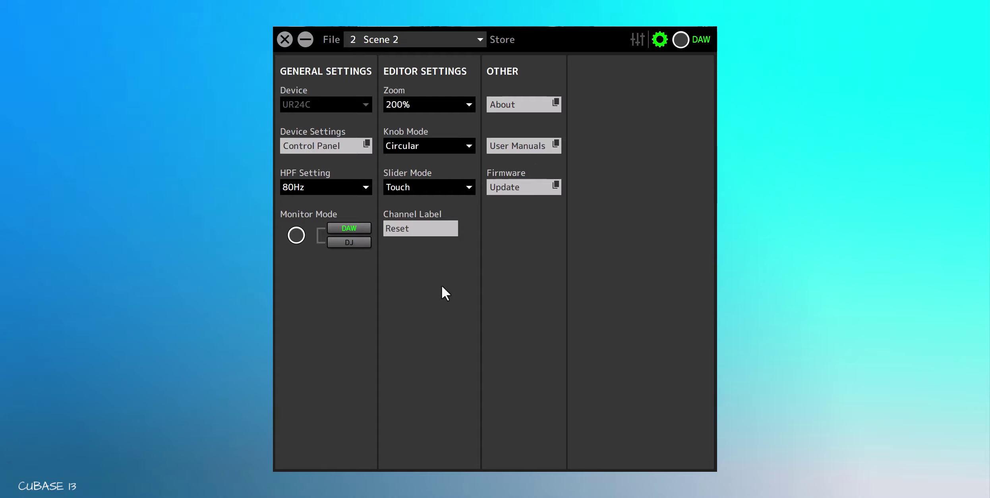
# - View the editor's zoom options and knob mode options without changing them
pyautogui.click(468, 104)
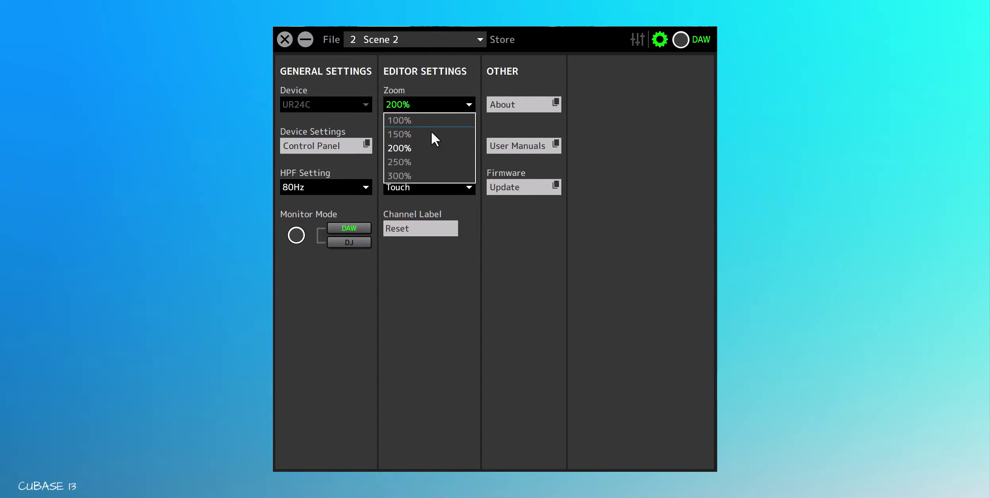
pyautogui.click(607, 127)
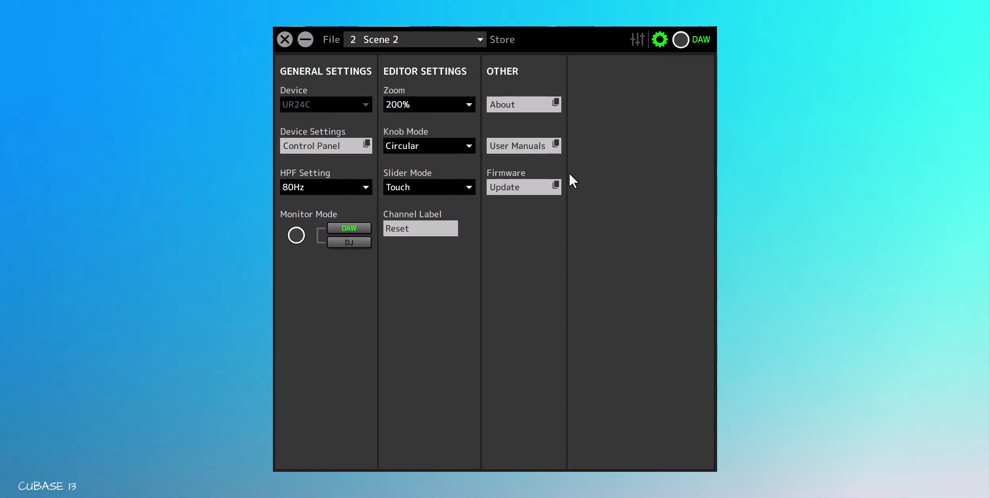
pyautogui.click(468, 146)
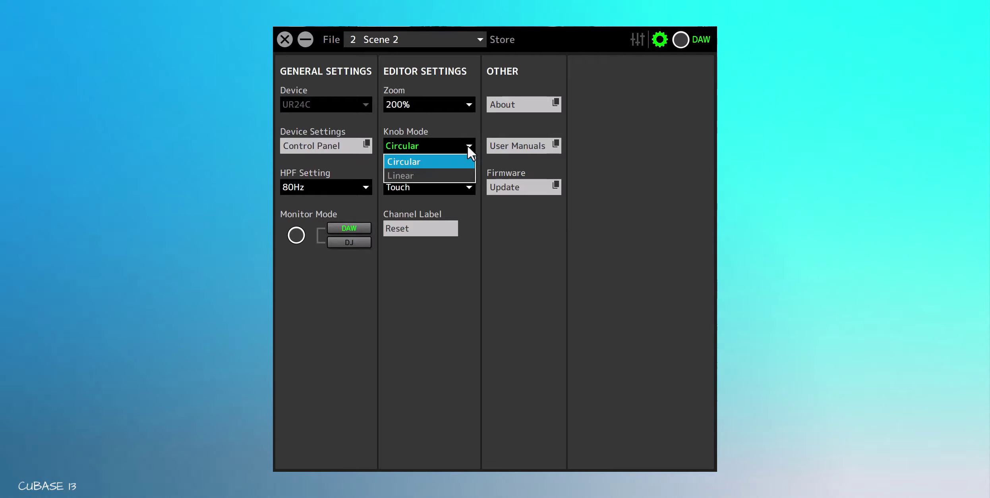
pyautogui.click(469, 127)
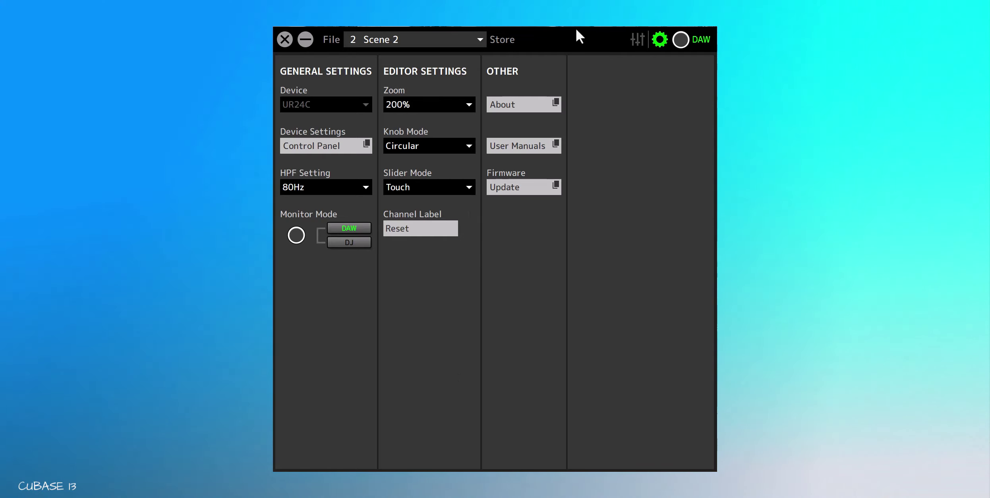
# - Look at the mixer faders and view the available slider modes in the editor settings
pyautogui.click(637, 39)
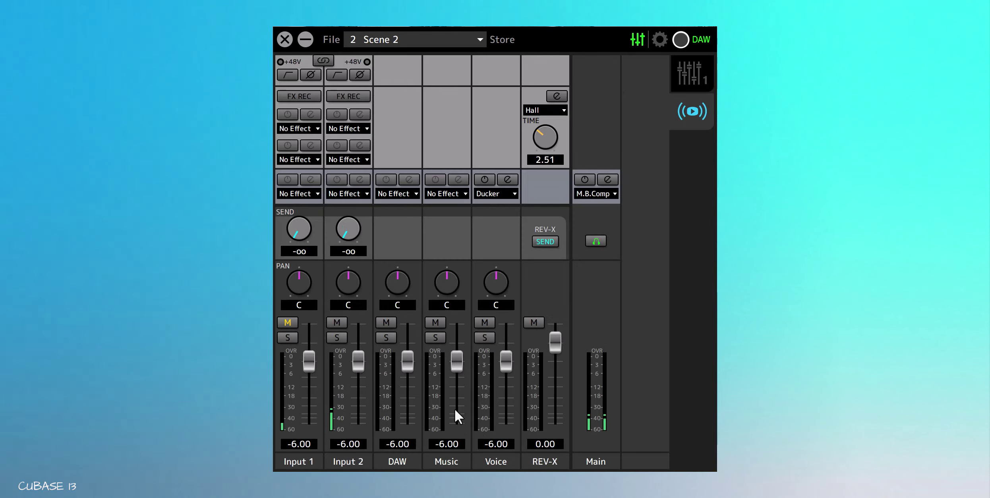
pyautogui.click(661, 39)
pyautogui.click(469, 188)
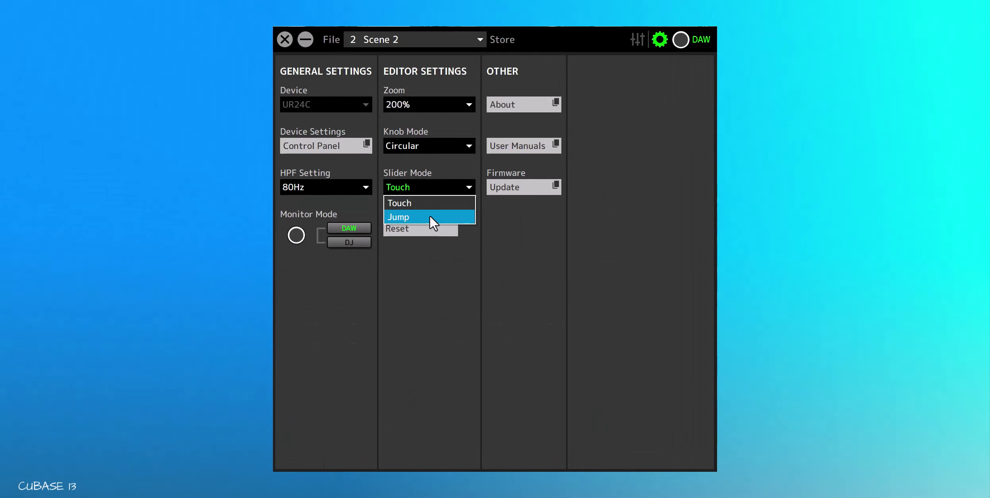
pyautogui.click(638, 39)
pyautogui.click(637, 38)
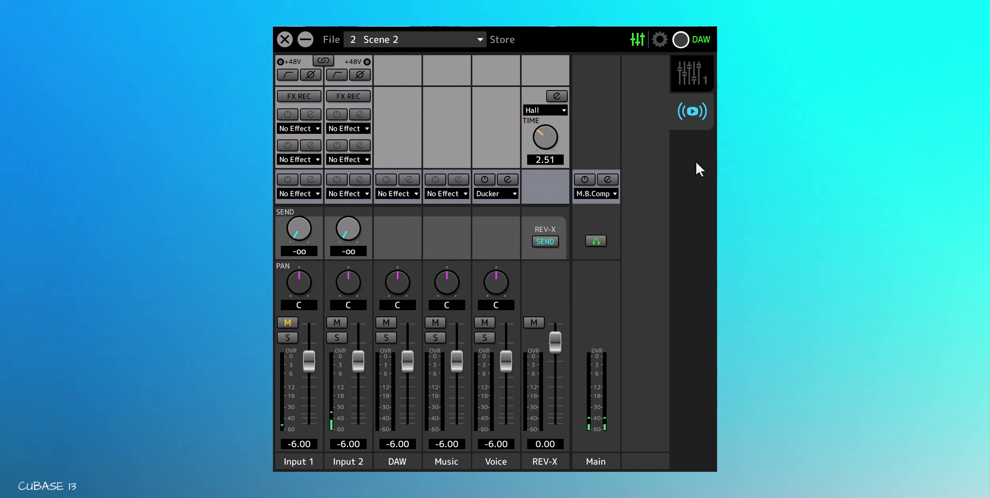
# - Compare the Mix 1 view with the streaming mix view in the mixer
pyautogui.click(660, 40)
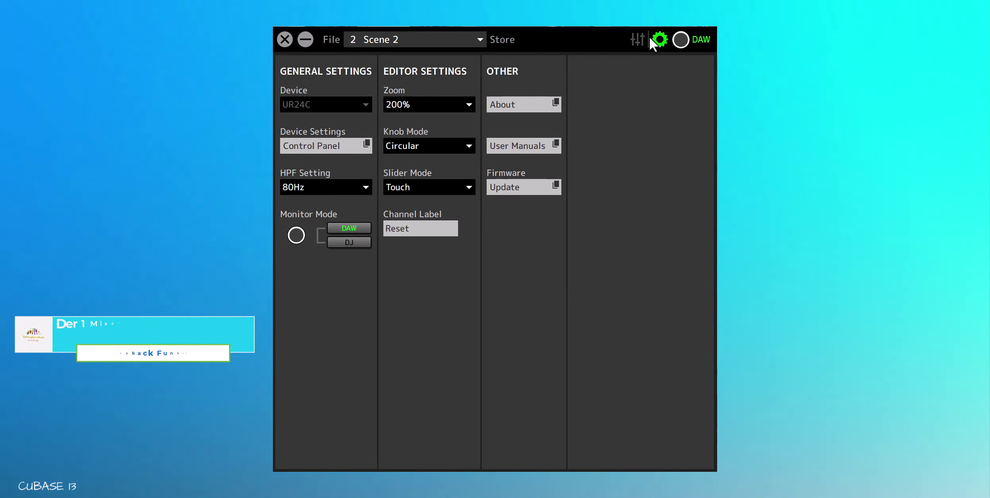
pyautogui.click(637, 39)
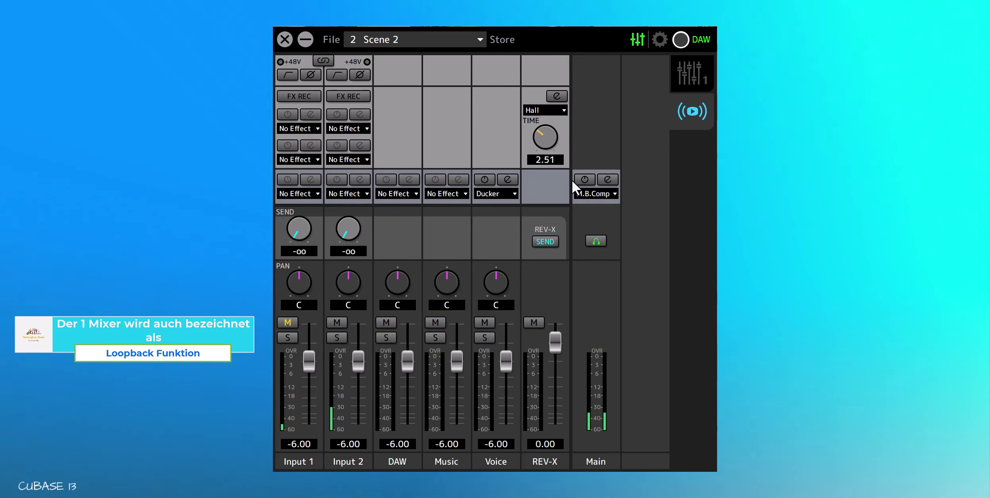
pyautogui.click(699, 73)
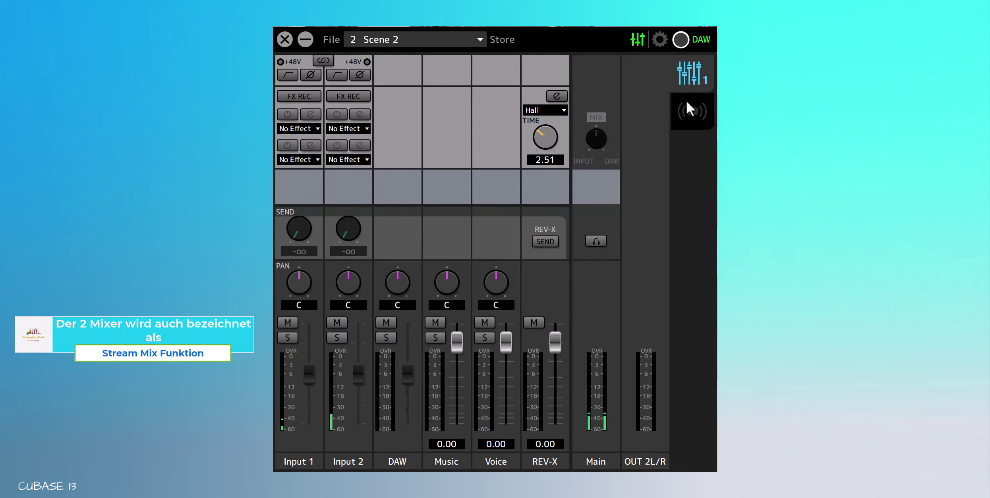
pyautogui.click(691, 108)
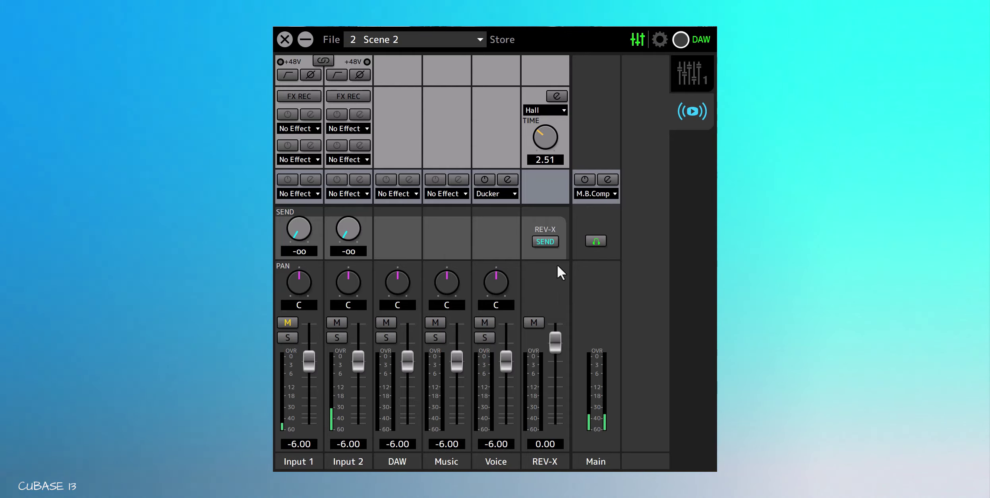
# - View the REV-X effect types, set the Hall reverb's initial delay to 50.5 ms, and close the reverb editor
pyautogui.click(561, 109)
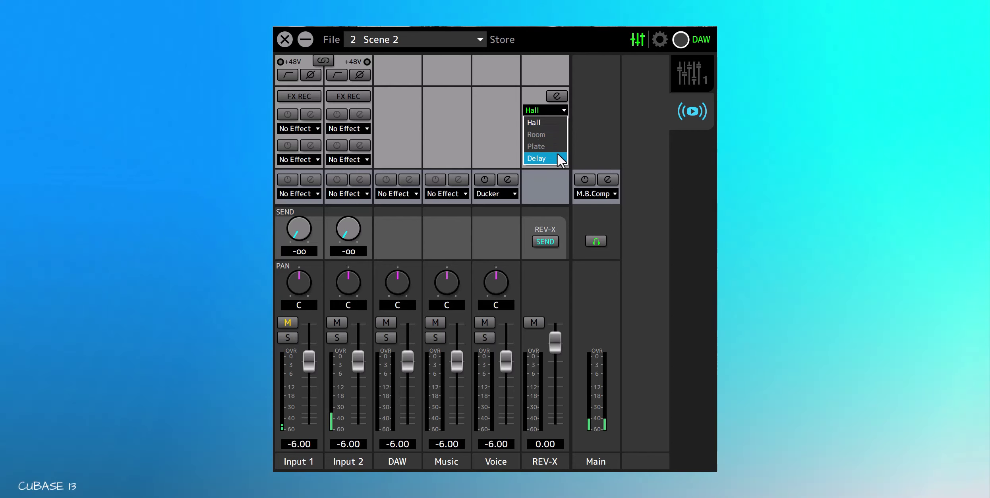
pyautogui.click(561, 96)
pyautogui.click(563, 97)
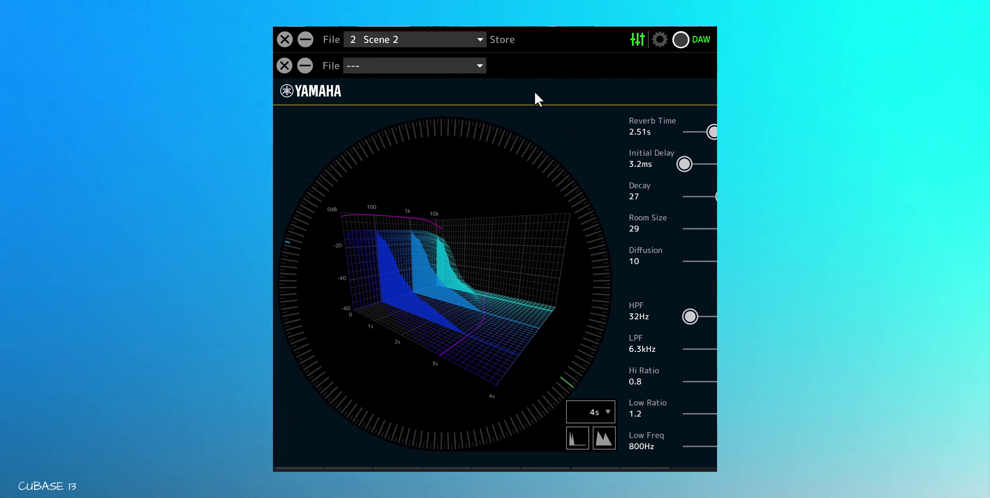
pyautogui.moveTo(546, 69); pyautogui.dragTo(478, 73)
pyautogui.moveTo(619, 169); pyautogui.dragTo(648, 177)
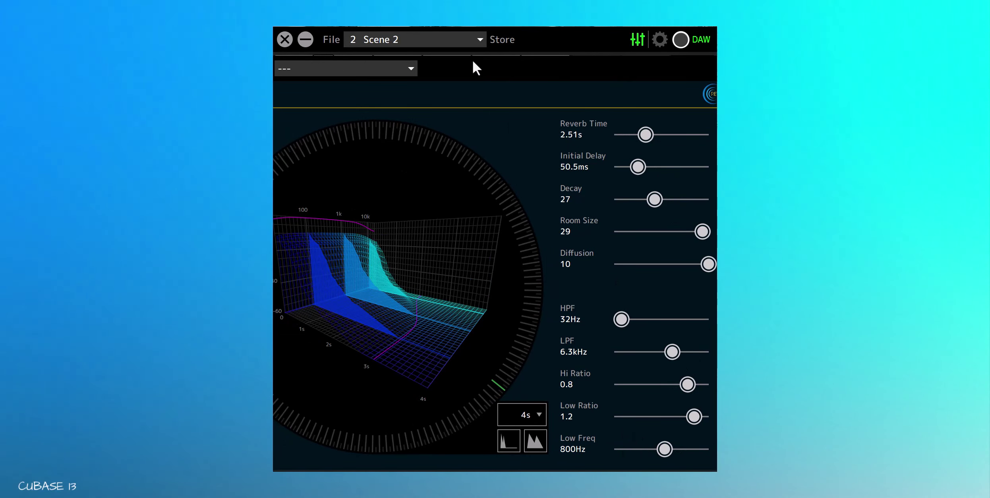
pyautogui.moveTo(472, 61); pyautogui.dragTo(596, 67)
pyautogui.click(295, 66)
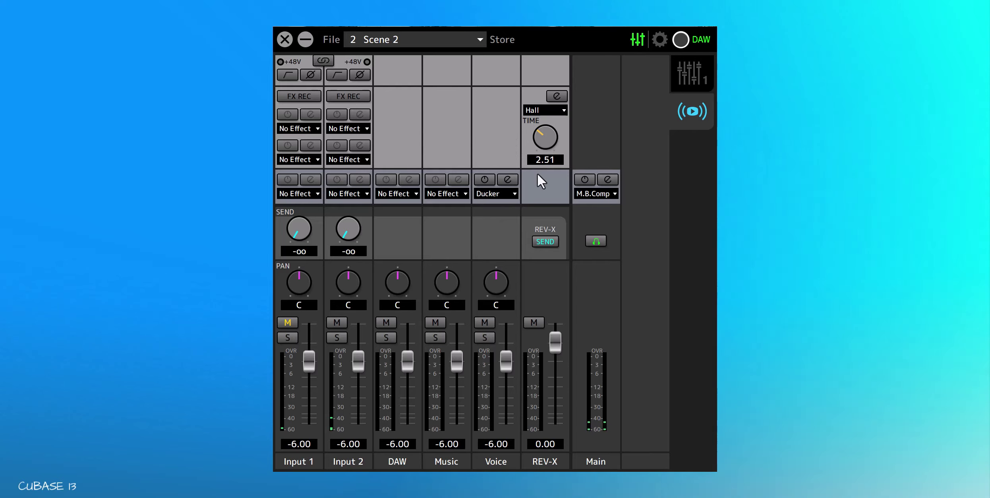
pyautogui.click(558, 101)
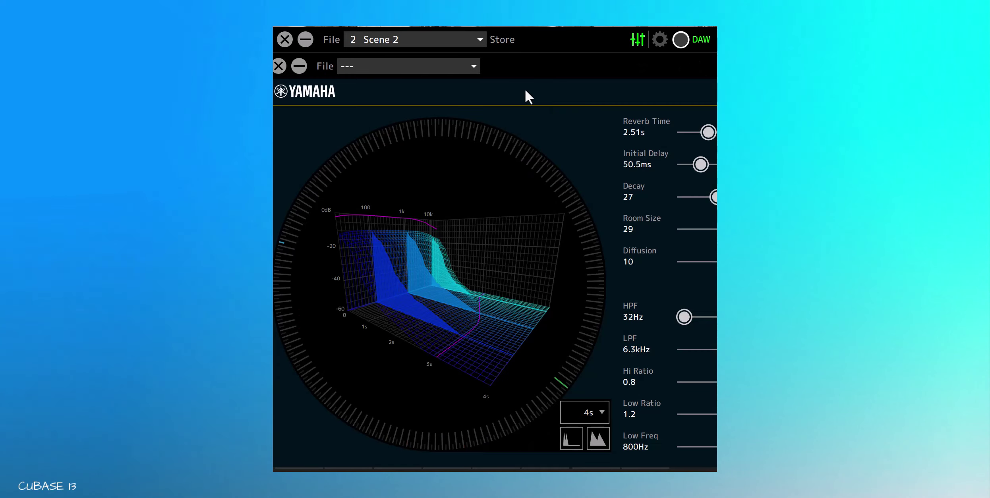
pyautogui.click(279, 66)
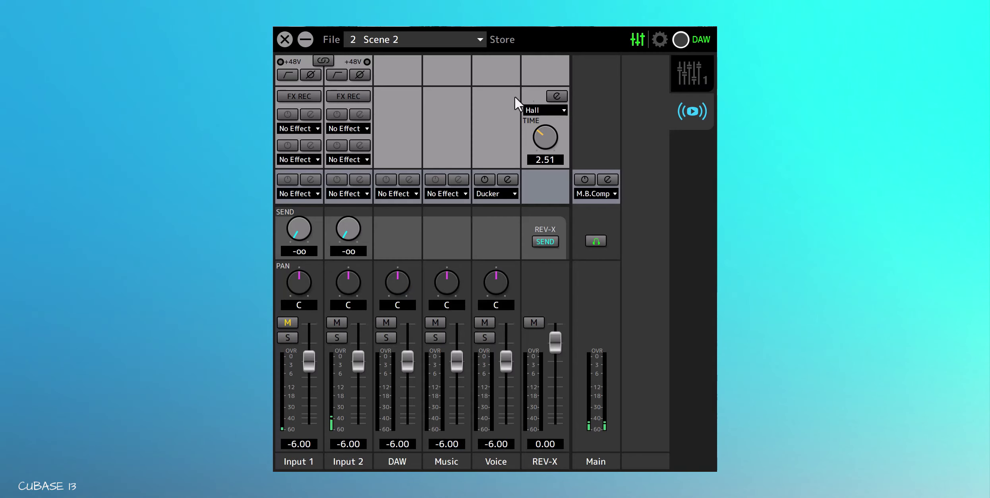
# - Switch the REV-X effect type to Delay, look at the delay's settings, and close its editor
pyautogui.click(558, 110)
pyautogui.click(557, 158)
pyautogui.click(560, 95)
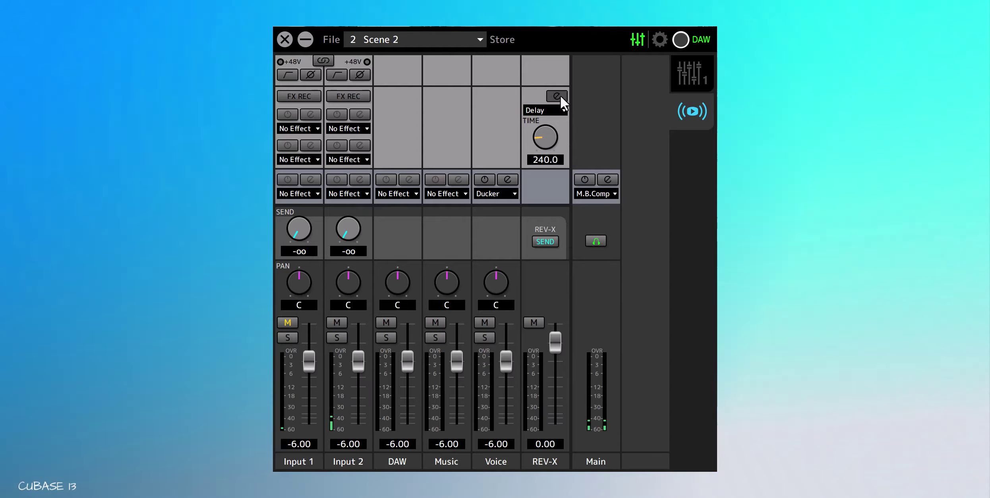
pyautogui.moveTo(578, 59); pyautogui.dragTo(598, 67)
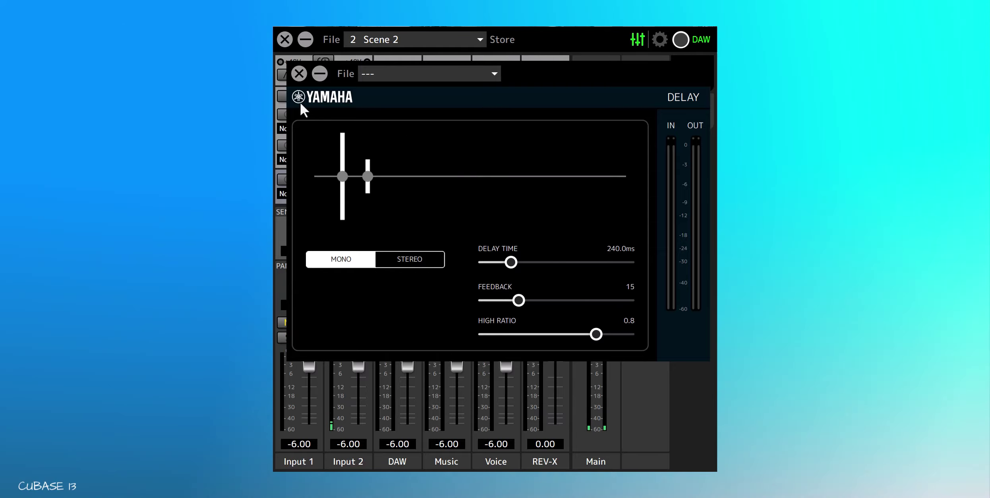
pyautogui.click(299, 73)
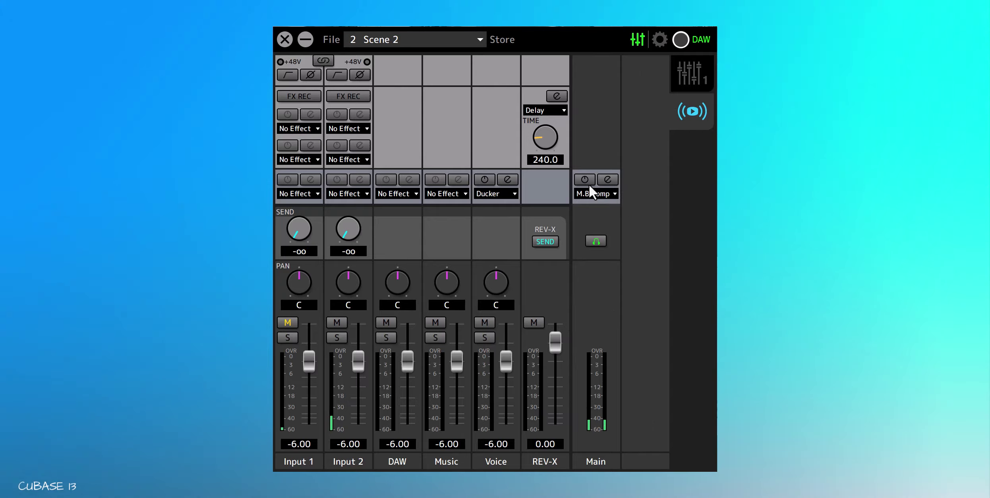
# - Set the Main channel's effect to No Effect and reassign the M.B.Comp multi-band compressor to it
pyautogui.click(615, 193)
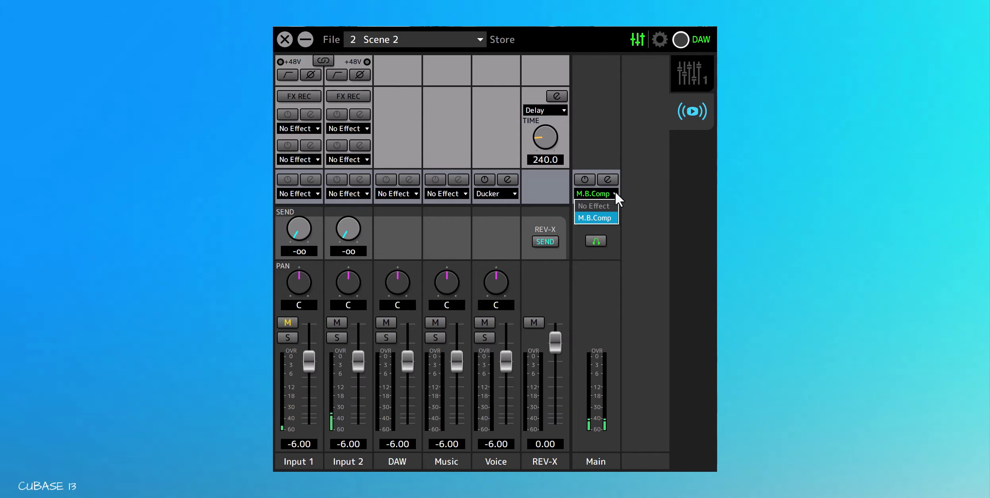
pyautogui.click(594, 206)
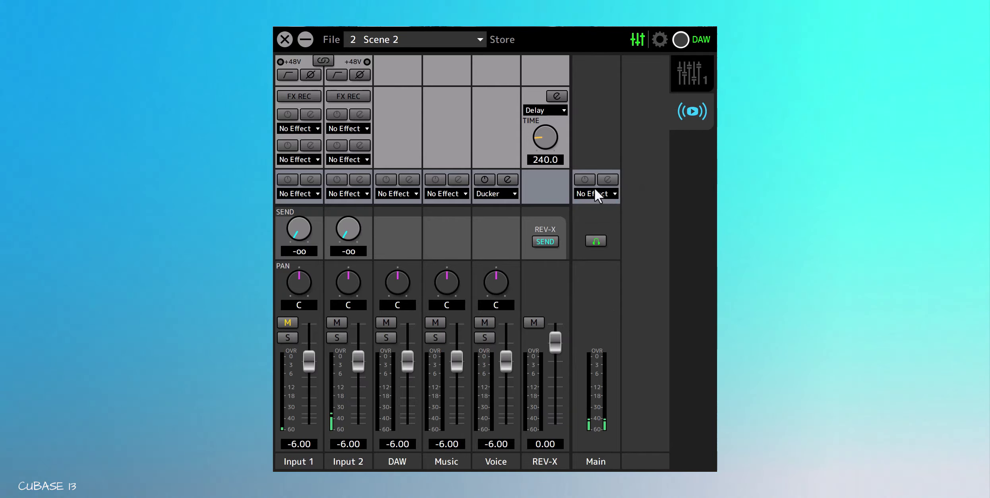
pyautogui.click(614, 194)
pyautogui.click(611, 209)
pyautogui.click(611, 192)
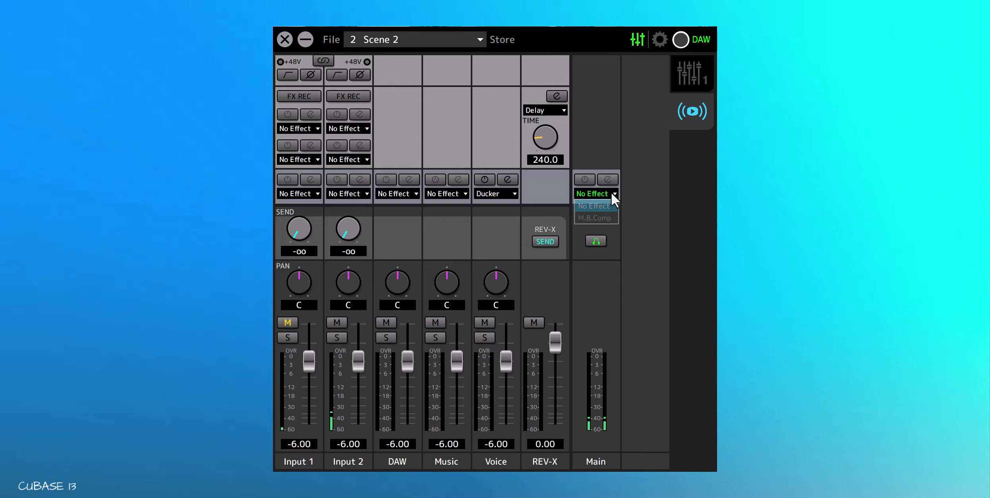
pyautogui.click(601, 217)
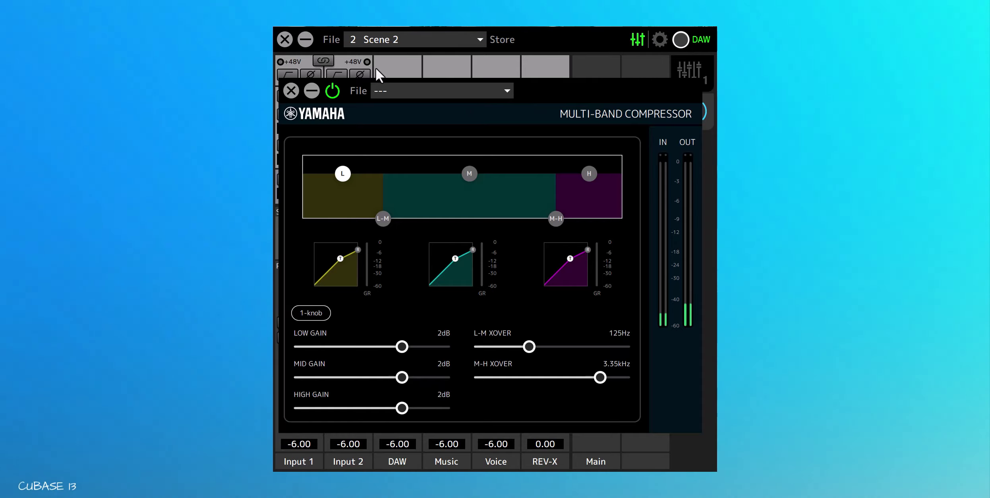
# - Try the Heavy, Light and Medium presets in the multi-band compressor, and set the Main channel's effect to No Effect
pyautogui.click(510, 91)
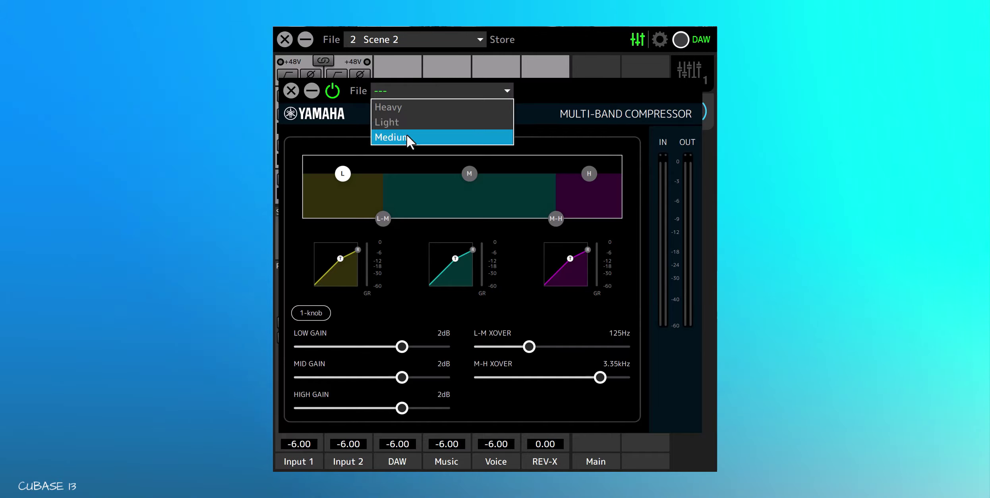
pyautogui.click(404, 108)
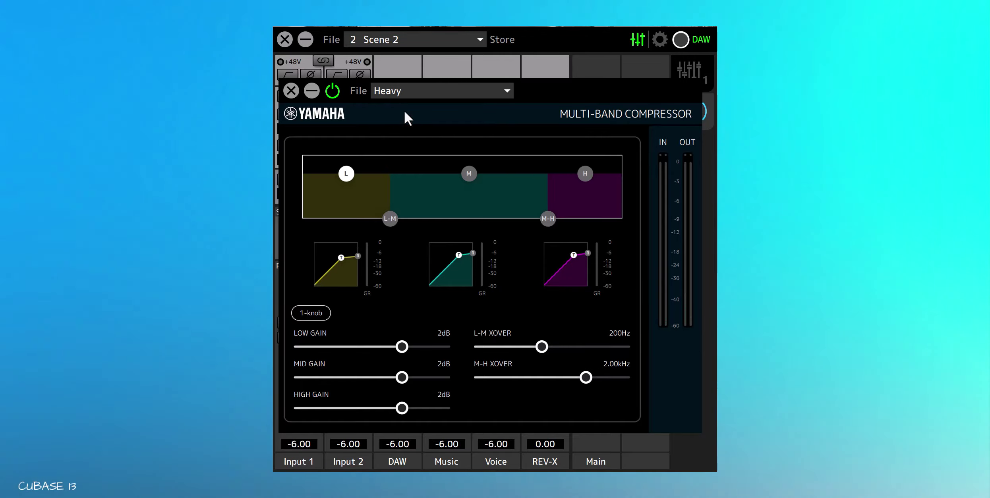
pyautogui.click(505, 91)
pyautogui.click(462, 119)
pyautogui.click(502, 93)
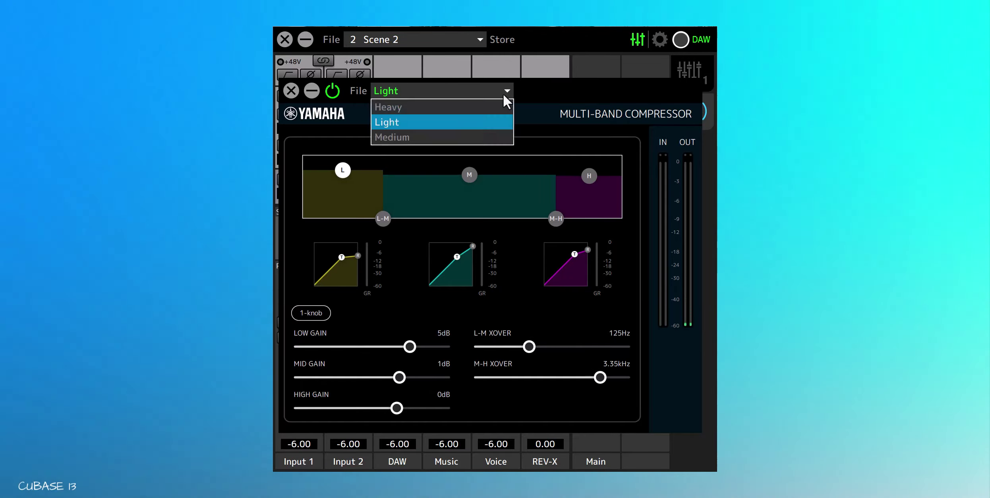
pyautogui.click(463, 134)
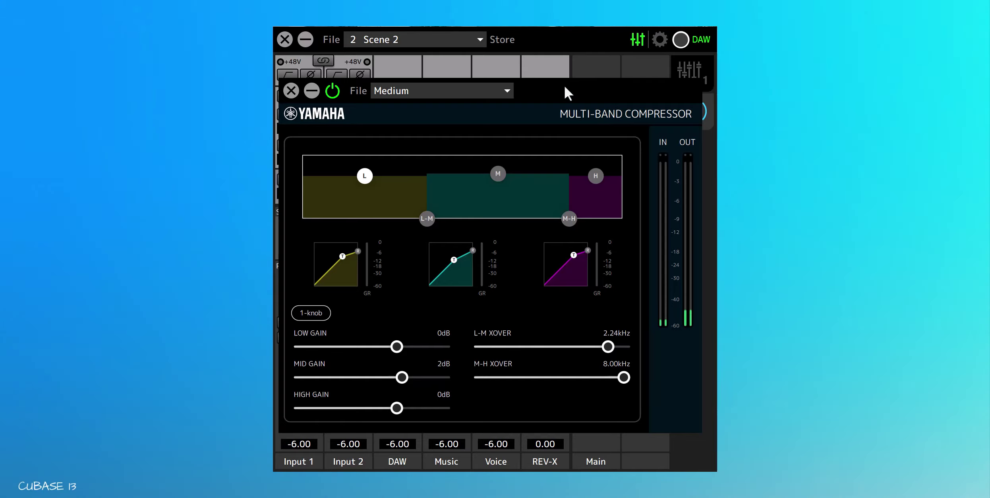
pyautogui.click(290, 89)
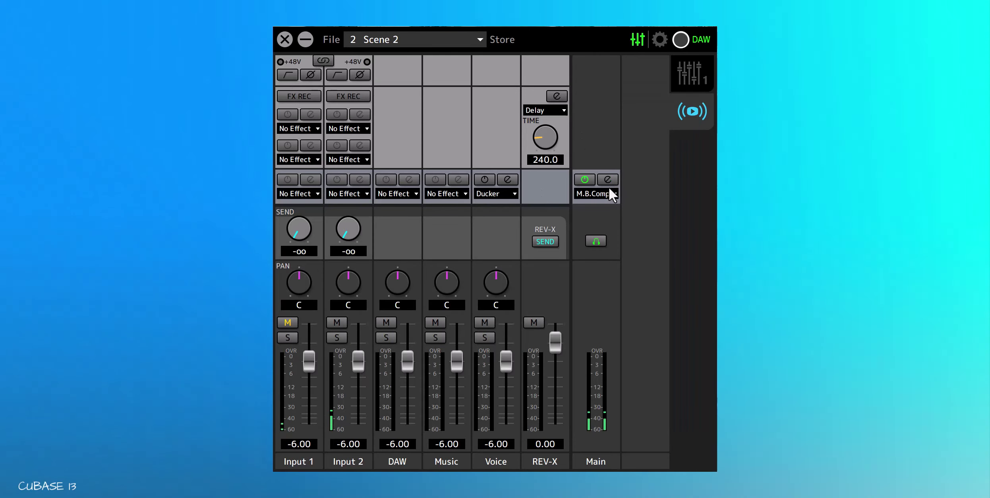
pyautogui.click(612, 193)
pyautogui.click(610, 205)
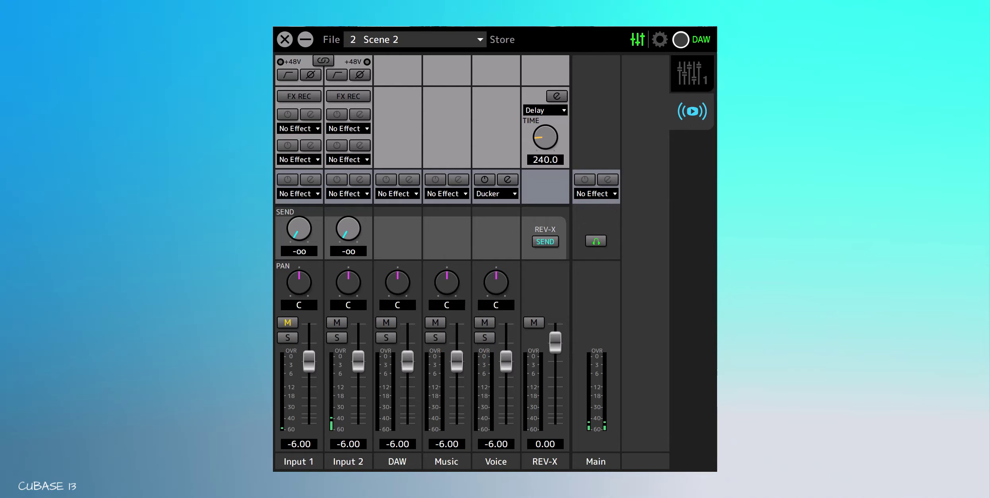
# - Assign a Ducker to the Music channel and try its Fast and Slow presets
pyautogui.click(467, 192)
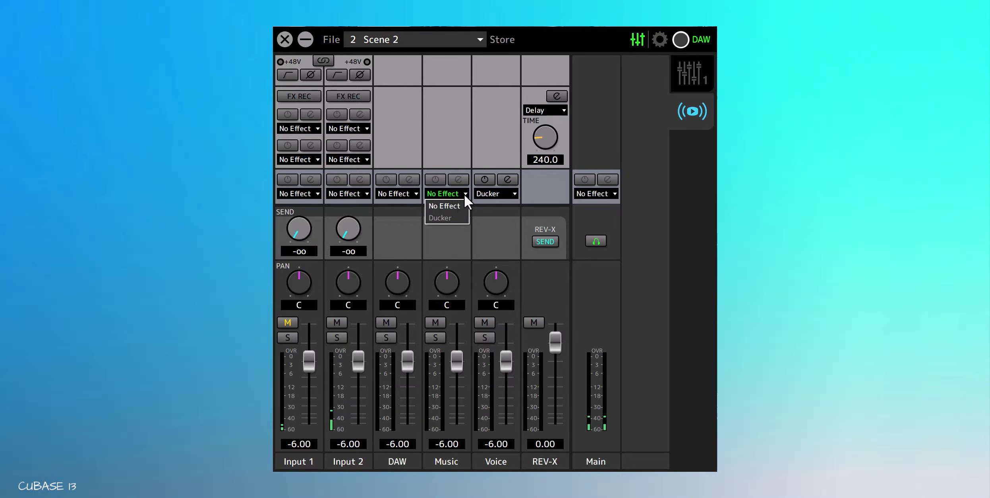
pyautogui.click(449, 218)
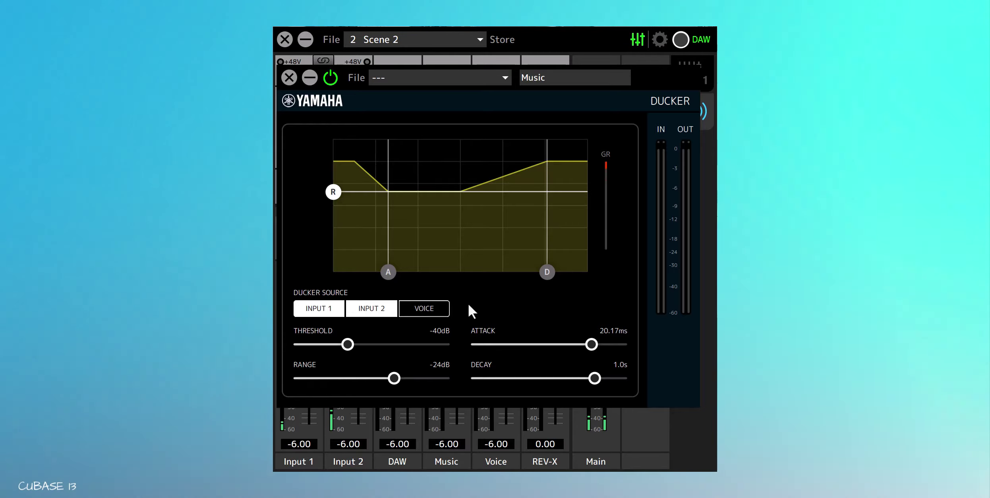
pyautogui.click(506, 77)
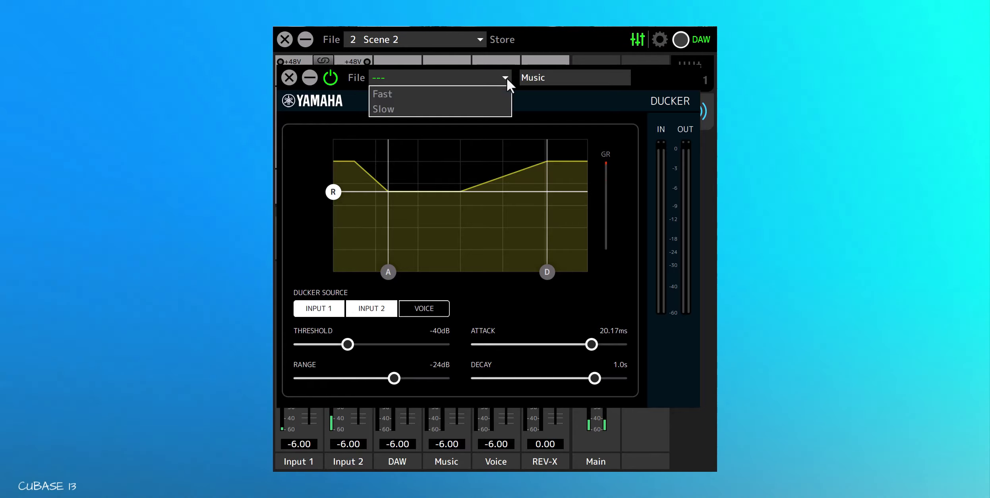
pyautogui.click(501, 98)
pyautogui.click(506, 78)
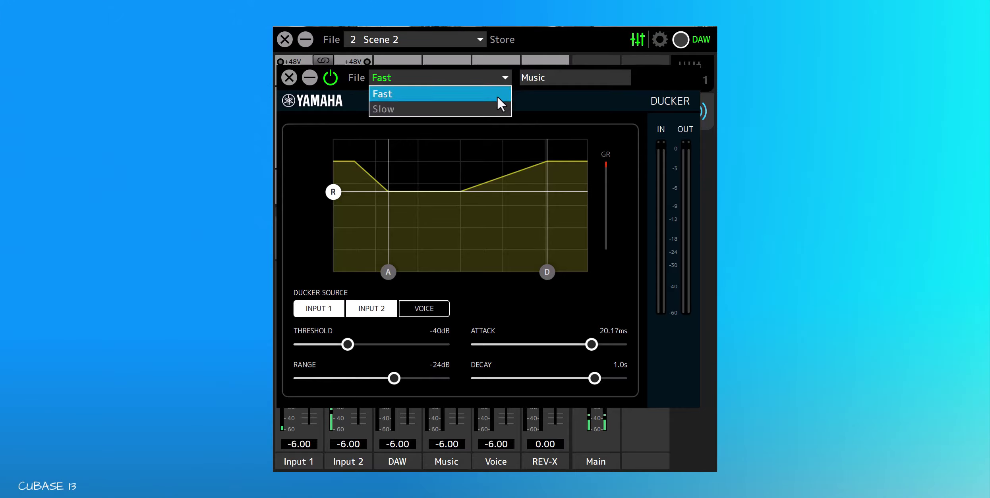
pyautogui.click(491, 108)
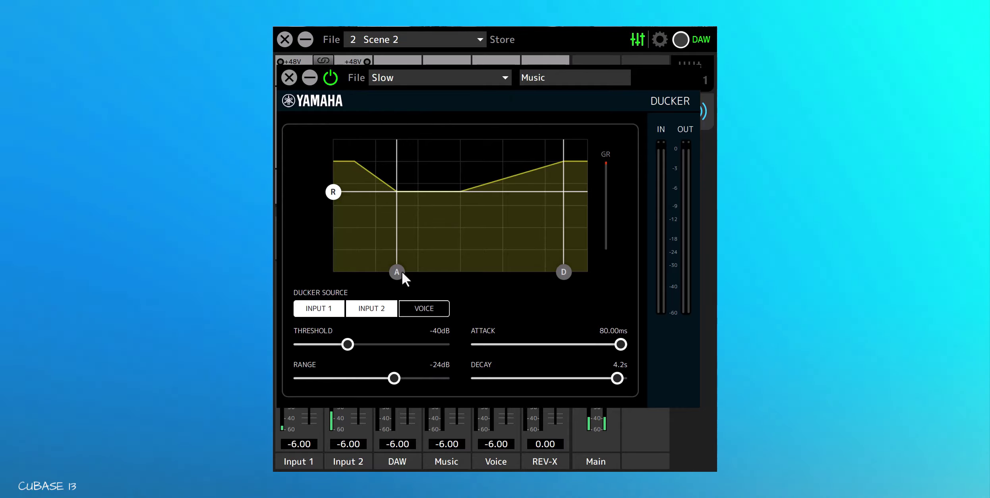
# - Set the ducker's attack to 2.404 ms and range to -36 dB, and remove the ducker from the Music channel
pyautogui.moveTo(400, 272); pyautogui.dragTo(380, 280)
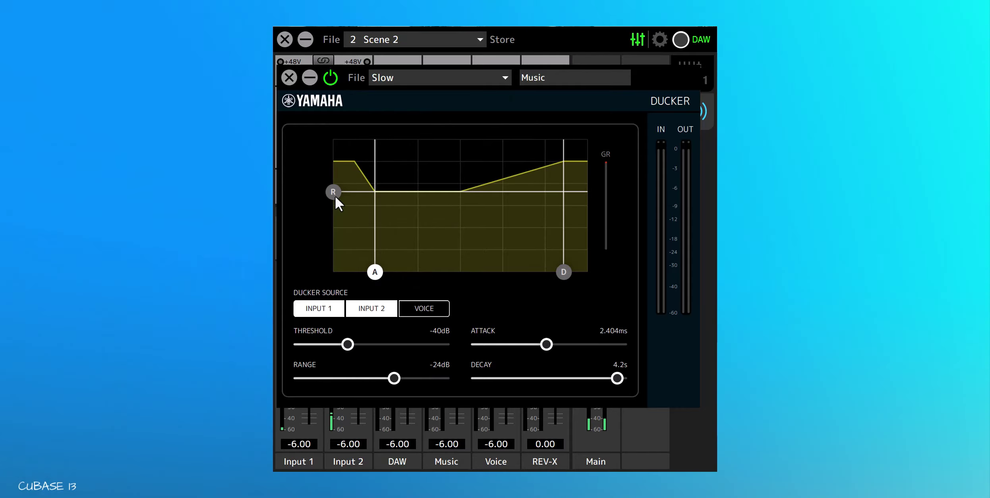
pyautogui.moveTo(335, 194); pyautogui.dragTo(374, 207)
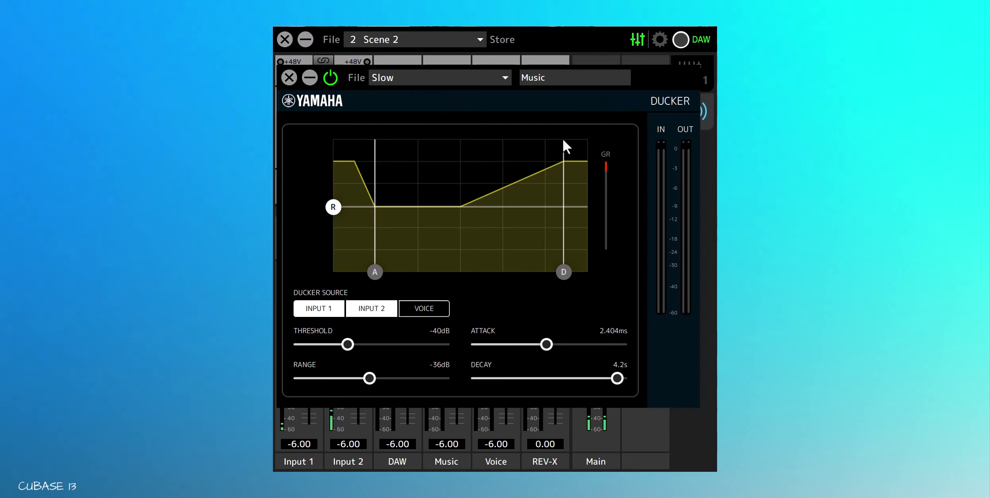
pyautogui.click(288, 76)
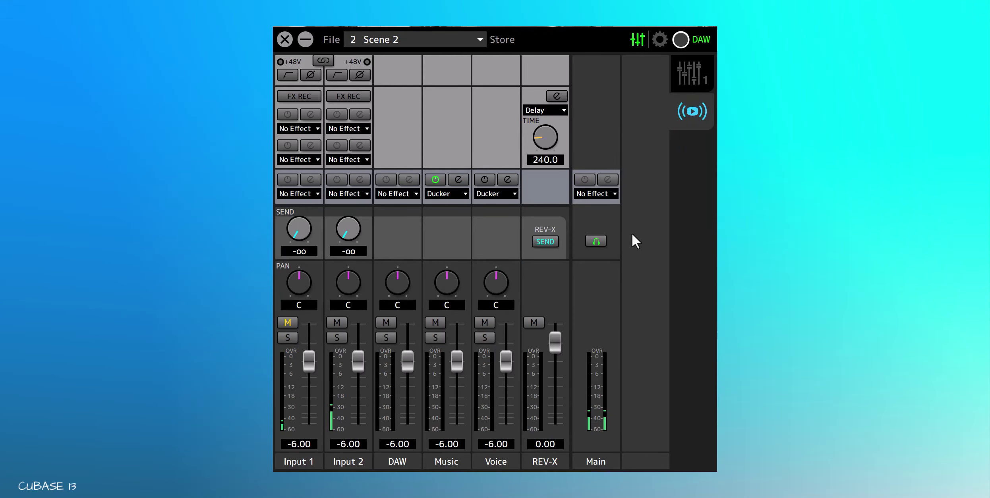
pyautogui.click(464, 194)
pyautogui.click(441, 204)
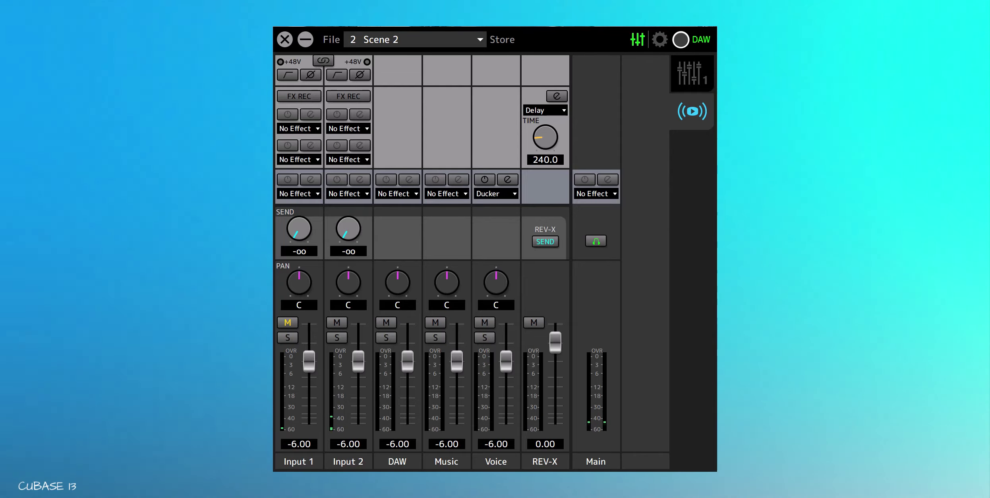
# - Rename the Input 1 channel to SMB and the Input 2 channel to MV 7
pyautogui.doubleClick(304, 462)
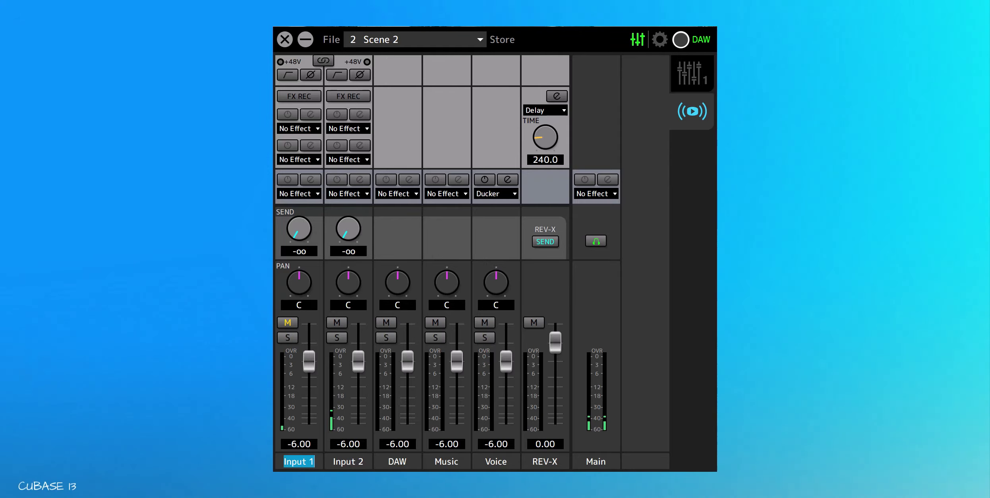
pyautogui.write('SM')
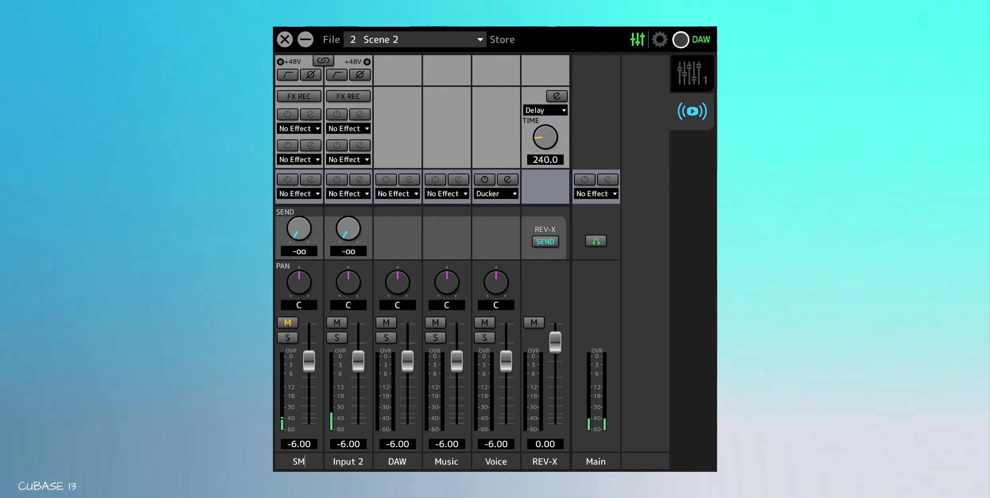
pyautogui.write('B')
pyautogui.press('Return')
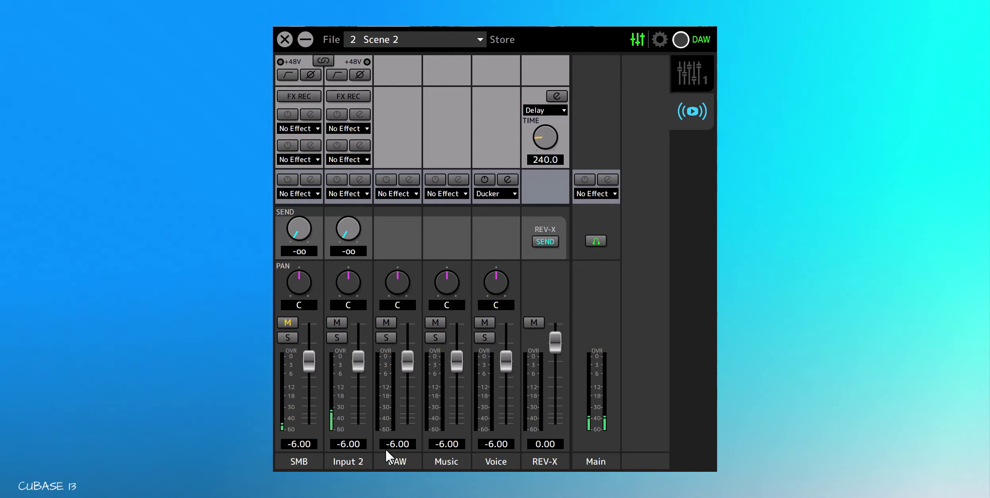
pyautogui.doubleClick(346, 464)
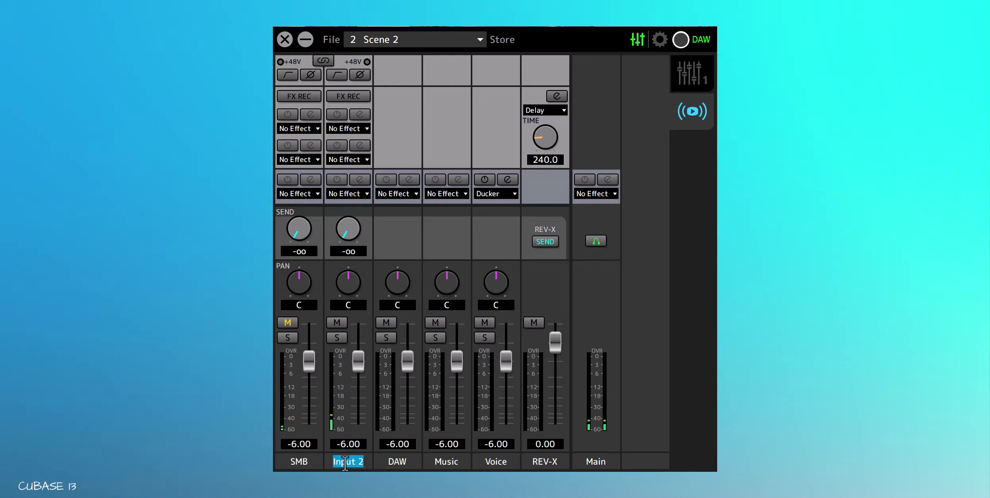
pyautogui.write('MV 7')
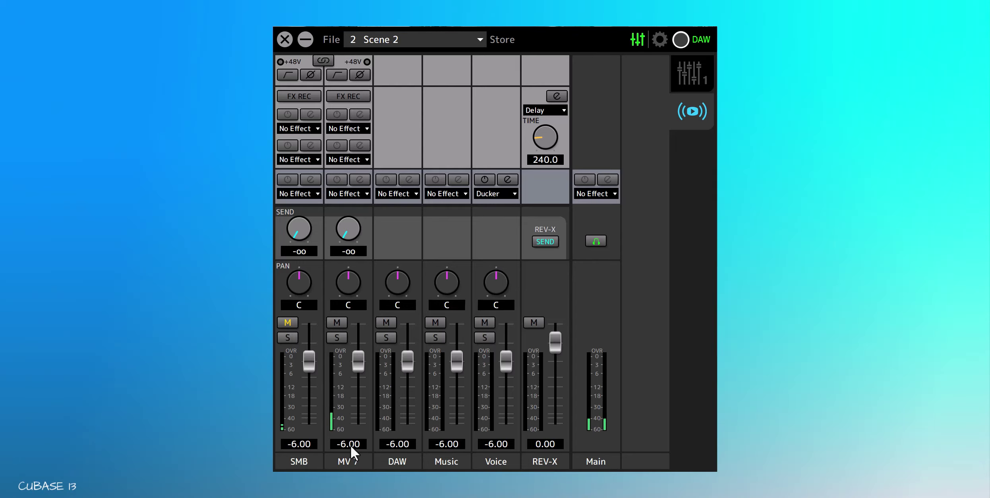
# - Assign the Gate effect to the MV 7 channel and open the gate's editor
pyautogui.click(366, 194)
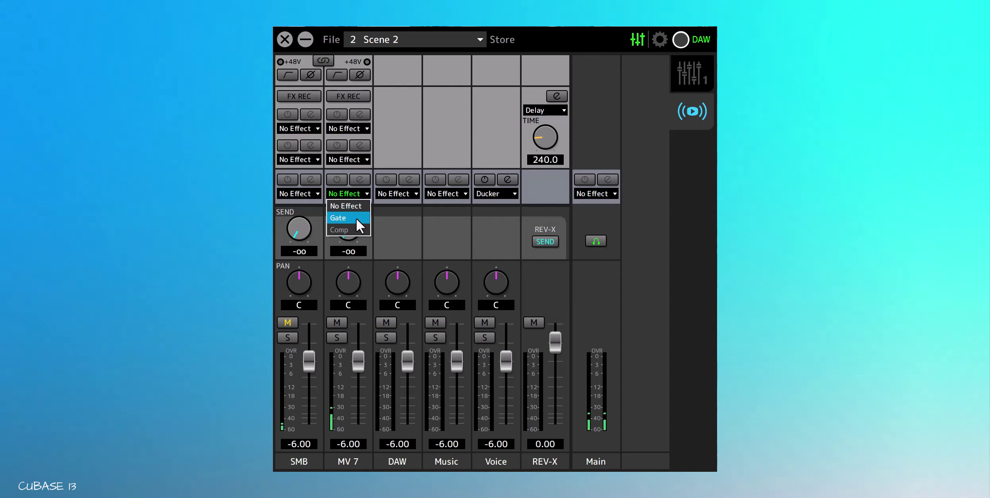
pyautogui.click(356, 219)
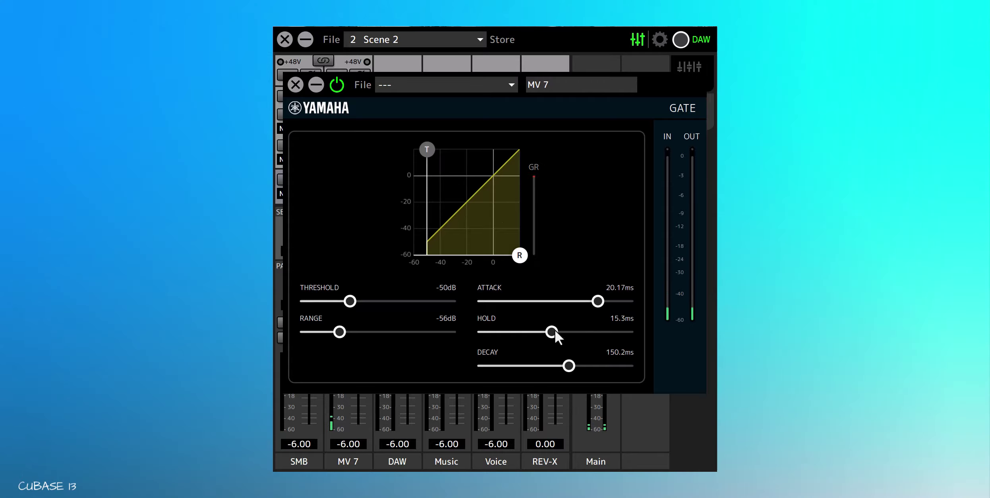
# - Apply the Fast preset to the MV 7 channel's gate and close the gate editor
pyautogui.click(508, 84)
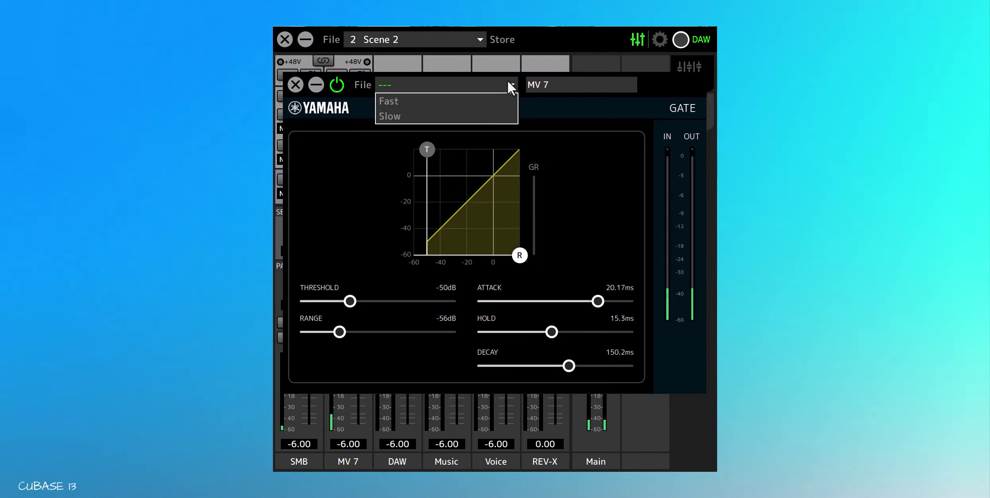
pyautogui.click(405, 98)
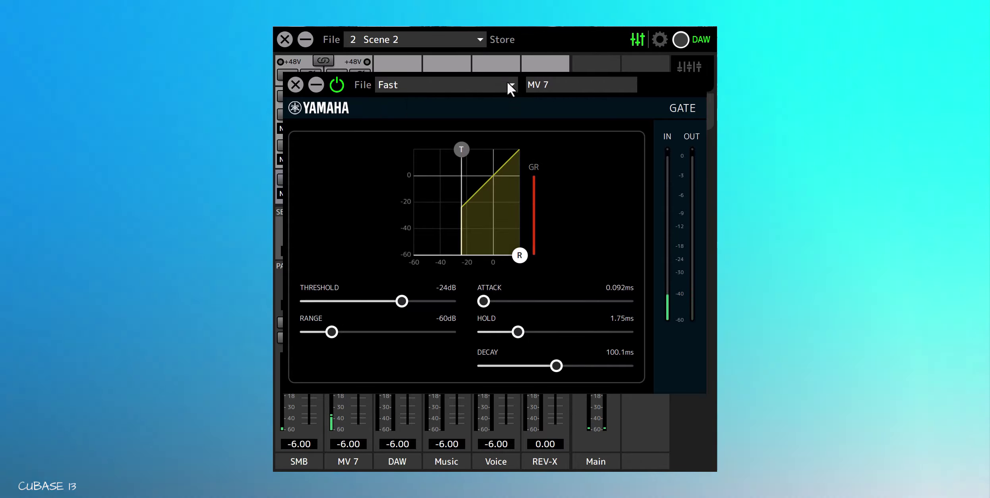
pyautogui.click(508, 84)
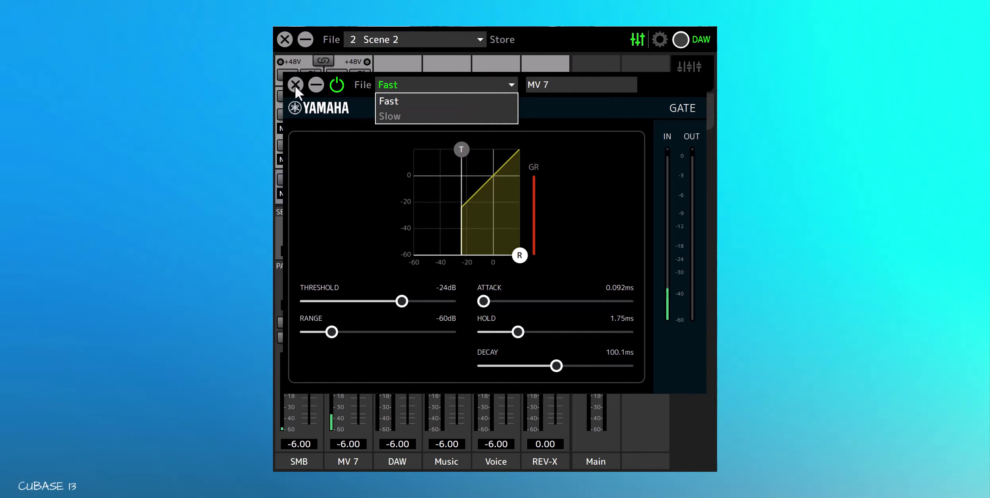
pyautogui.click(295, 85)
pyautogui.click(295, 85)
# - Replace the gate on the MV 7 channel with Comp and enable auto makeup gain in the compressor's editor
pyautogui.click(368, 195)
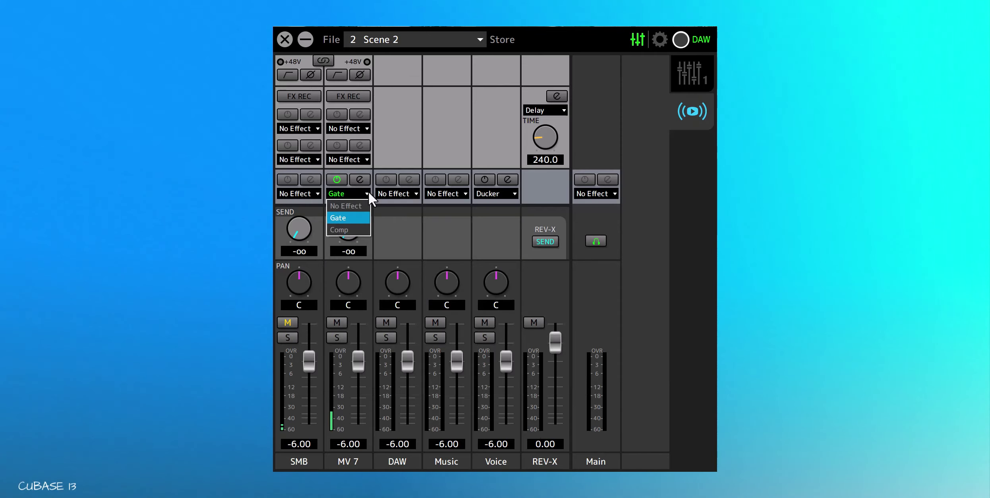
pyautogui.click(344, 222)
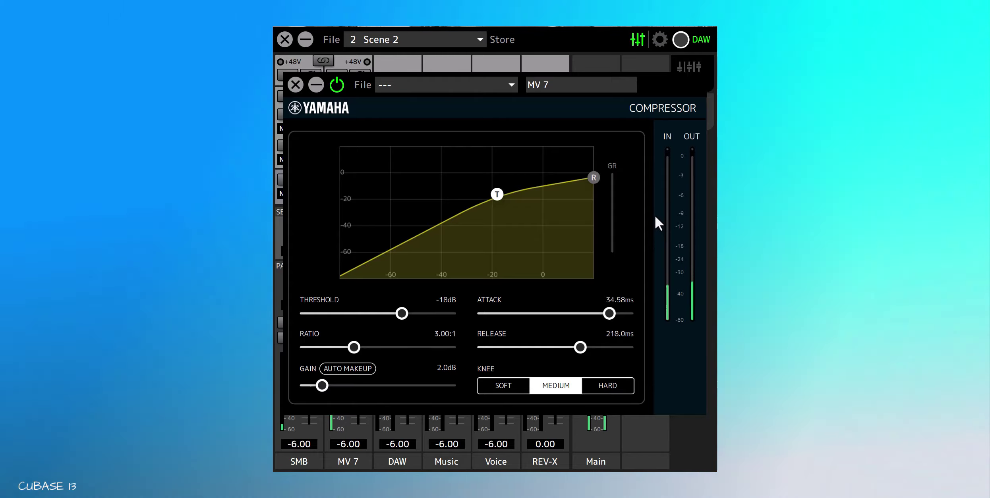
pyautogui.click(347, 369)
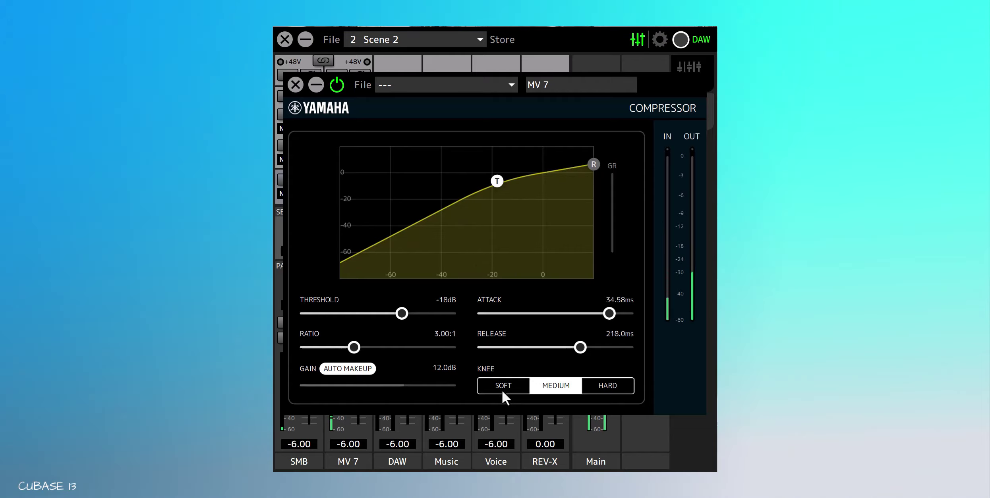
# - Try the Sing and Talk presets on the MV 7 channel's compressor and close its editor
pyautogui.click(508, 84)
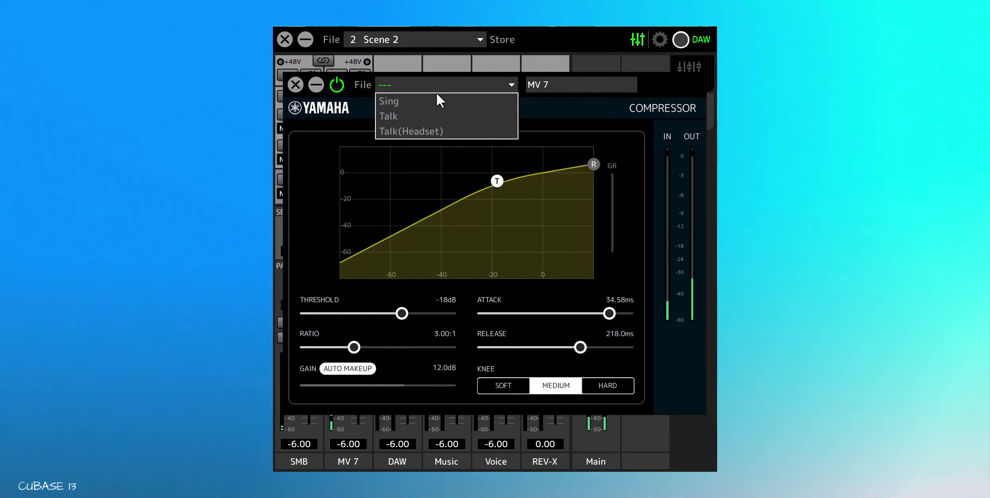
pyautogui.click(407, 98)
pyautogui.click(511, 85)
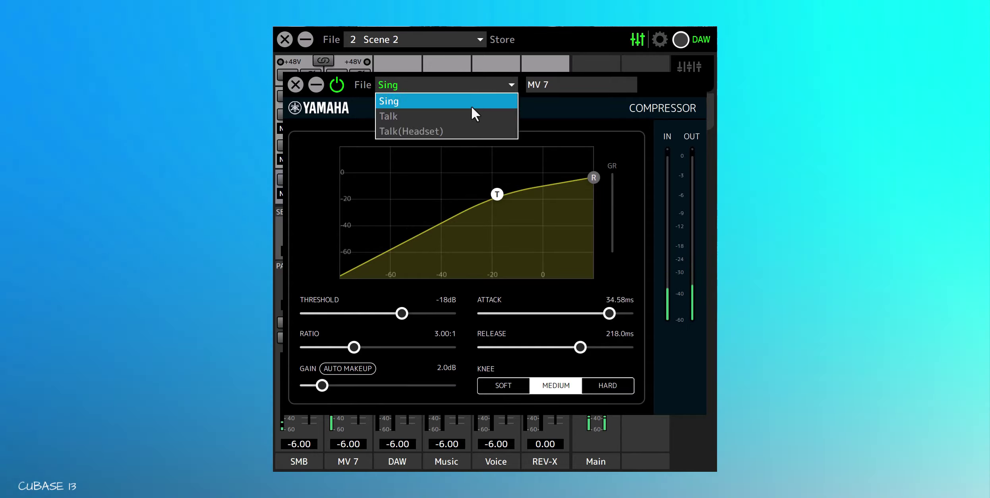
pyautogui.click(449, 118)
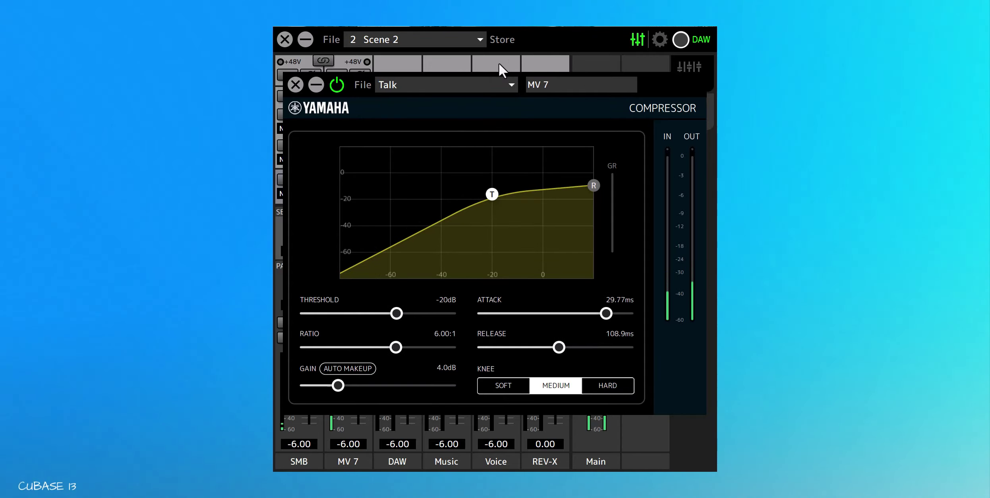
pyautogui.click(295, 85)
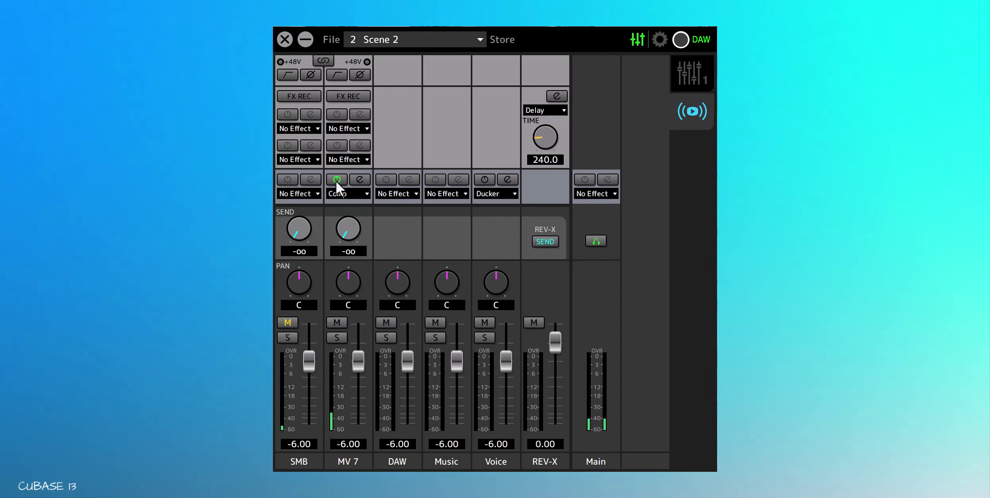
# - Review the compressor's settings once more and set the MV 7 channel's effect to No Effect
pyautogui.click(360, 180)
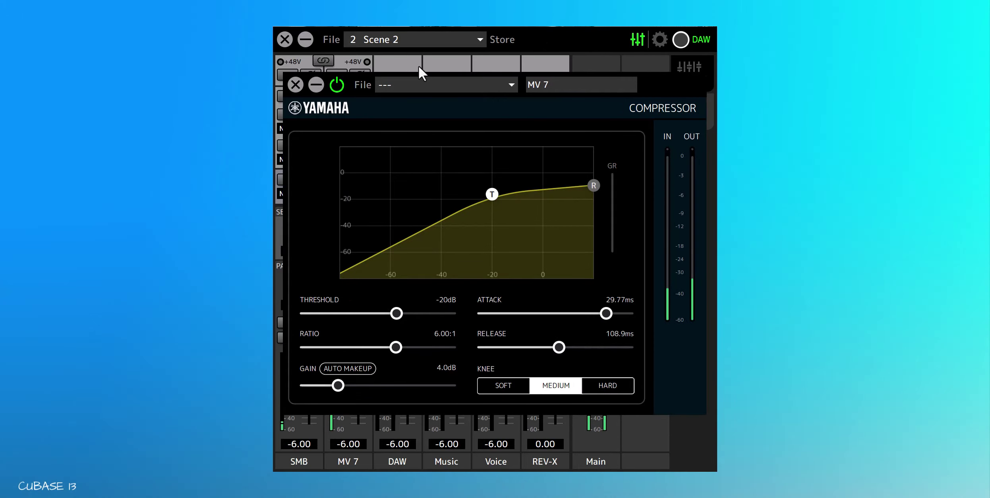
pyautogui.click(295, 85)
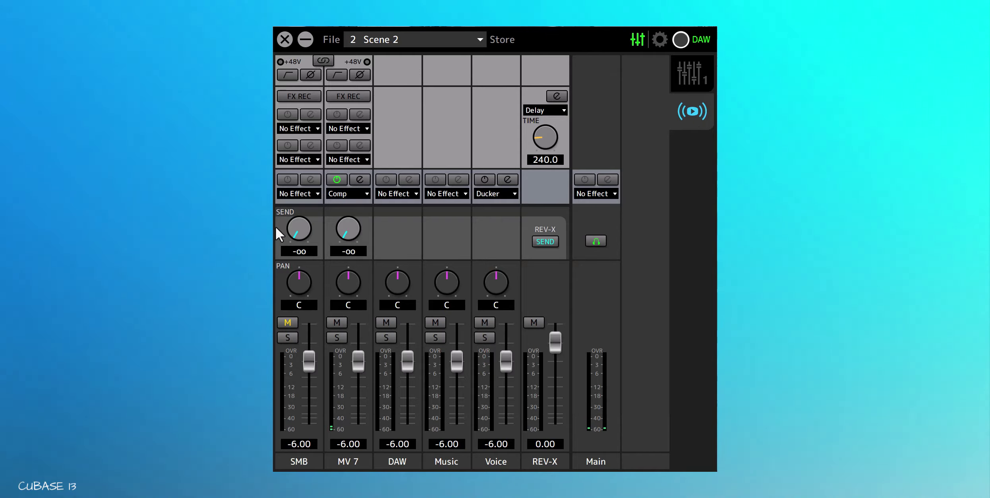
pyautogui.click(367, 194)
pyautogui.click(366, 206)
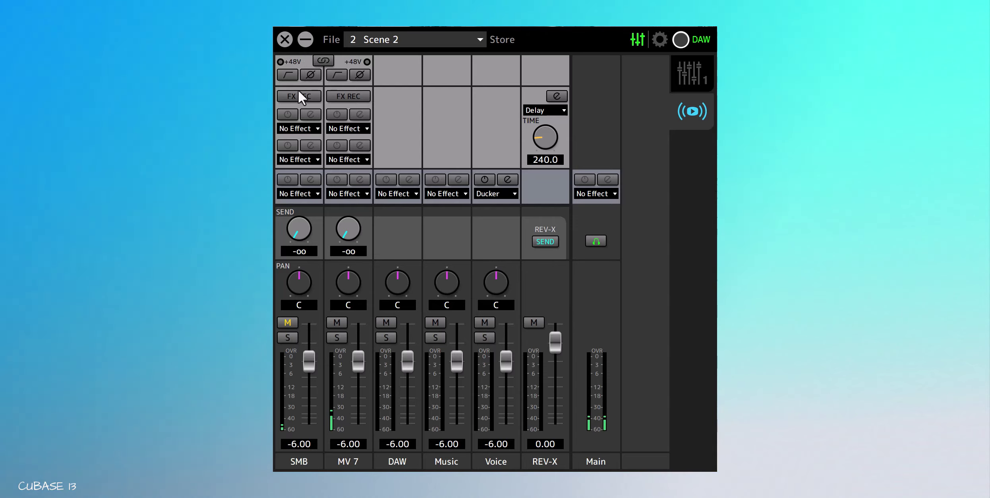
# - Try Pitch Fix on the SMB channel, assign it to the MV 7 channel's first effect slot instead, and switch it off
pyautogui.click(318, 129)
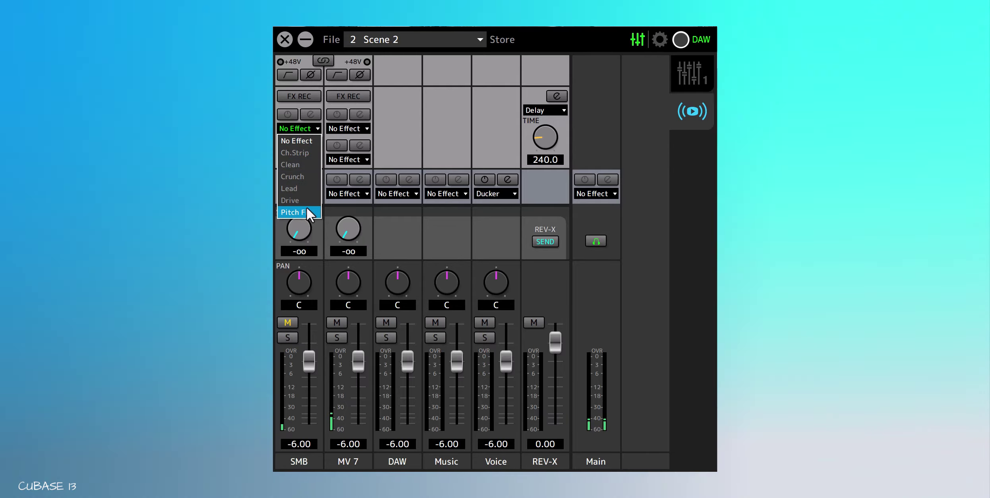
pyautogui.click(301, 213)
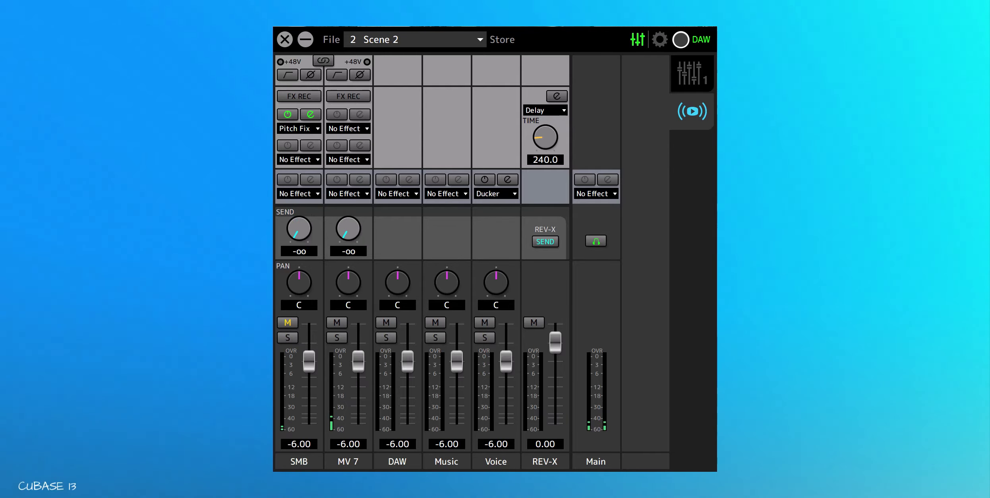
pyautogui.moveTo(985, 222); pyautogui.dragTo(696, 86)
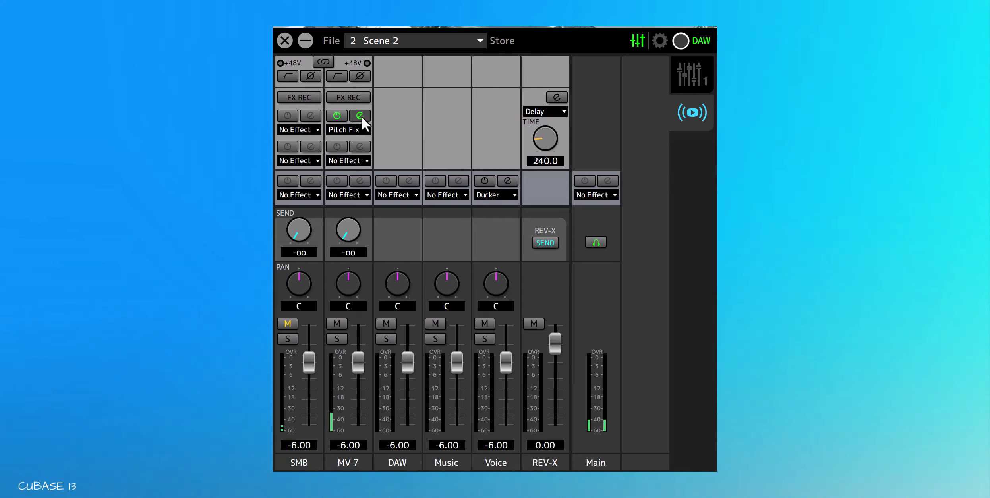
pyautogui.click(360, 116)
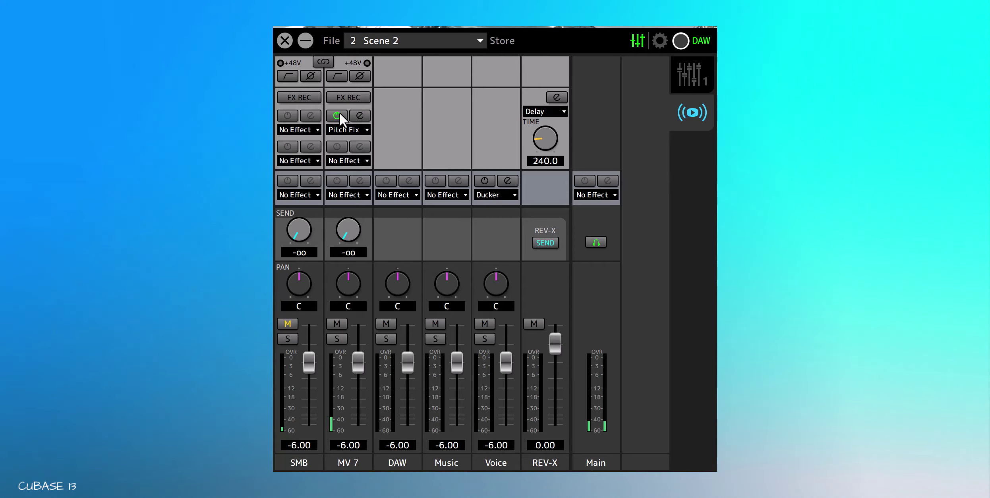
pyautogui.click(365, 129)
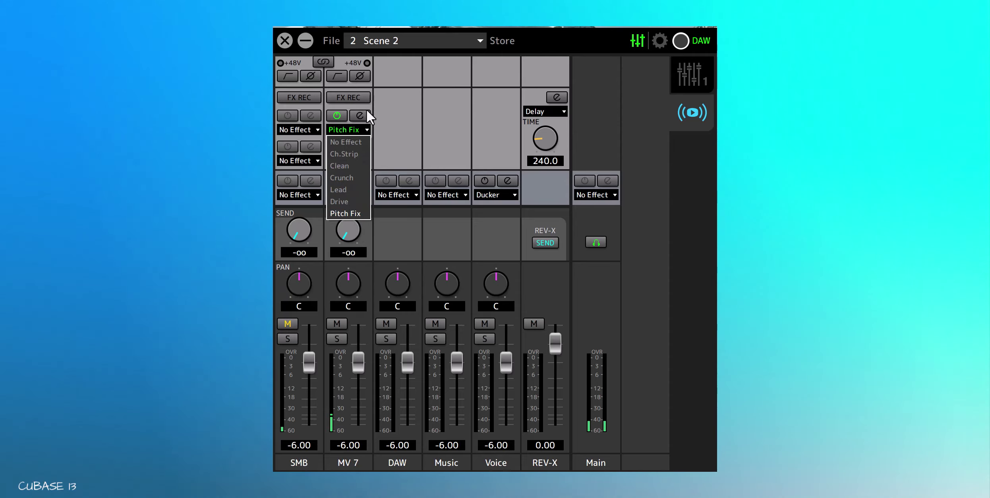
pyautogui.click(337, 114)
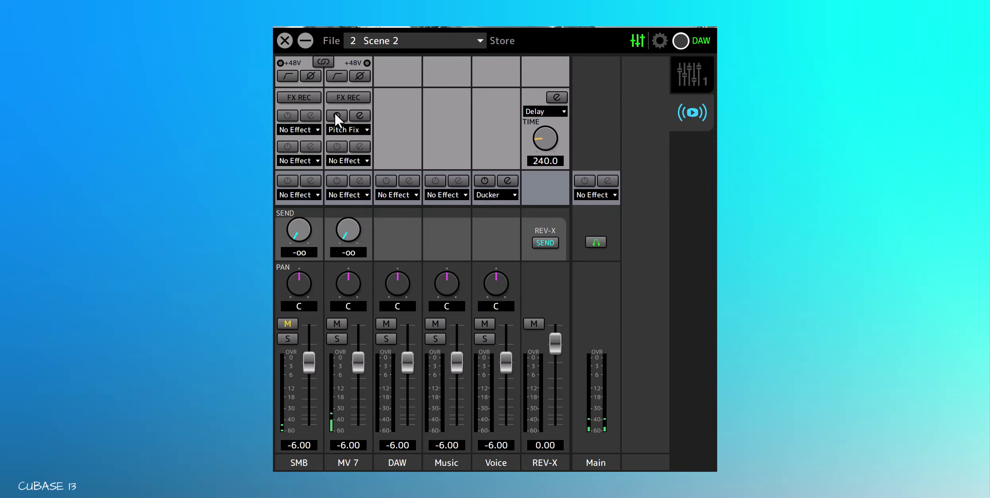
# - Look through the effect choices in the MV 7 channel's slots and examine the SMB channel's send control
pyautogui.click(368, 161)
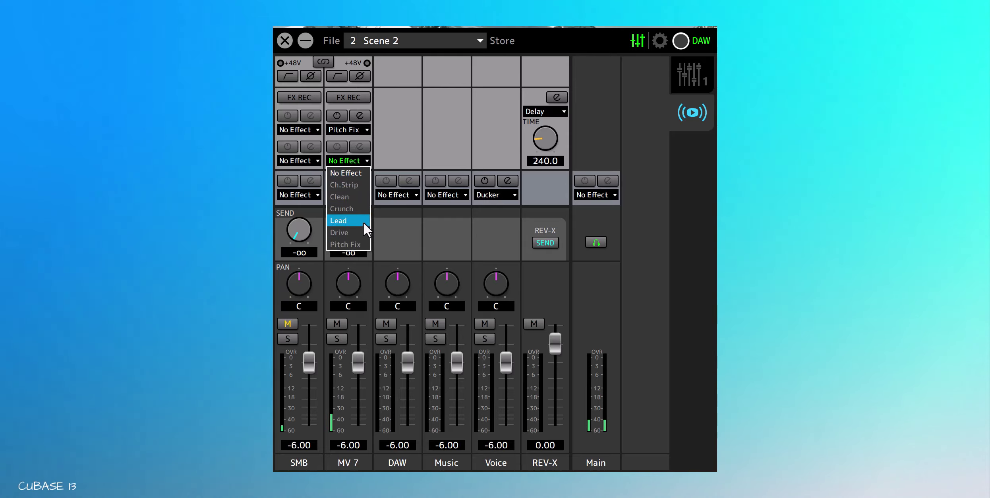
pyautogui.click(363, 128)
pyautogui.click(363, 129)
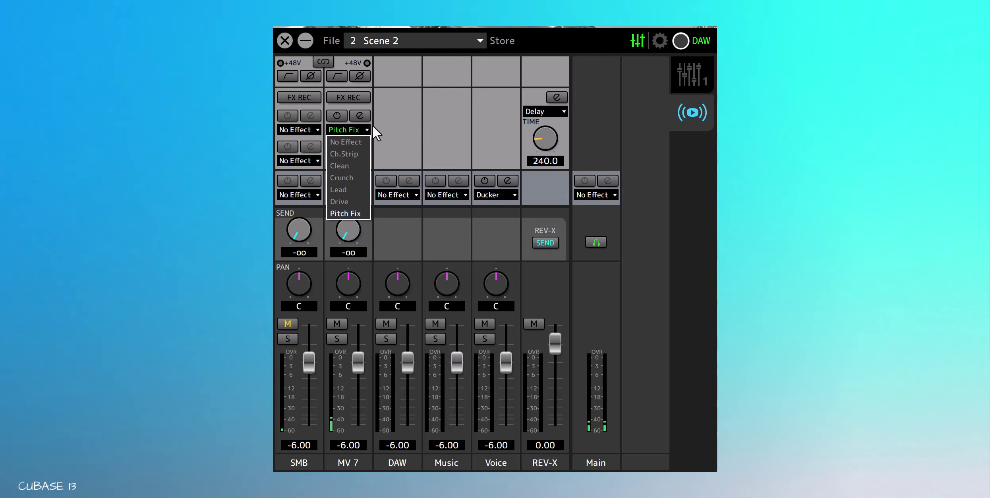
pyautogui.click(375, 172)
pyautogui.click(365, 194)
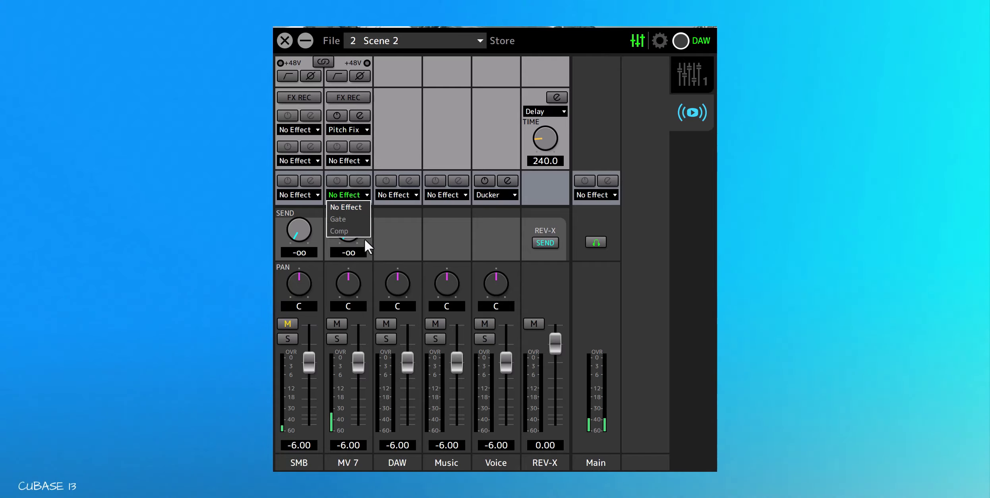
pyautogui.click(364, 238)
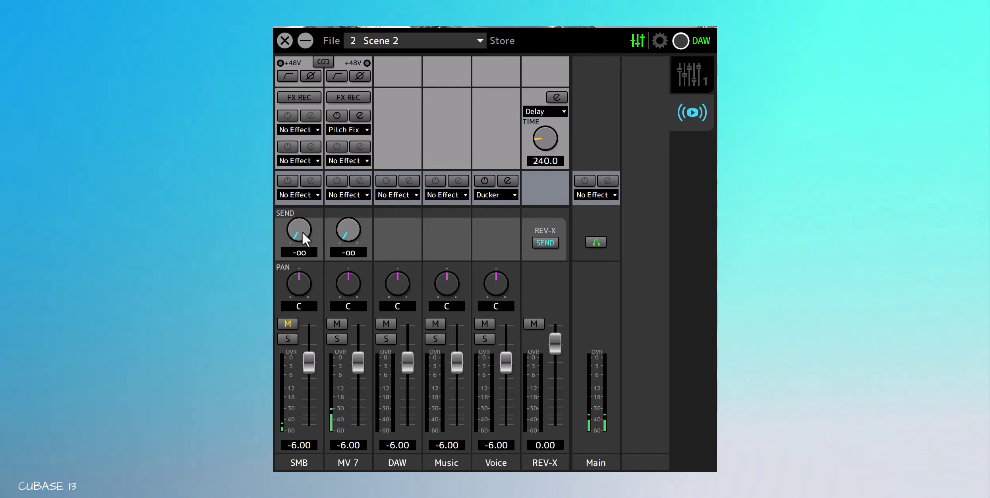
pyautogui.moveTo(302, 231); pyautogui.dragTo(298, 267)
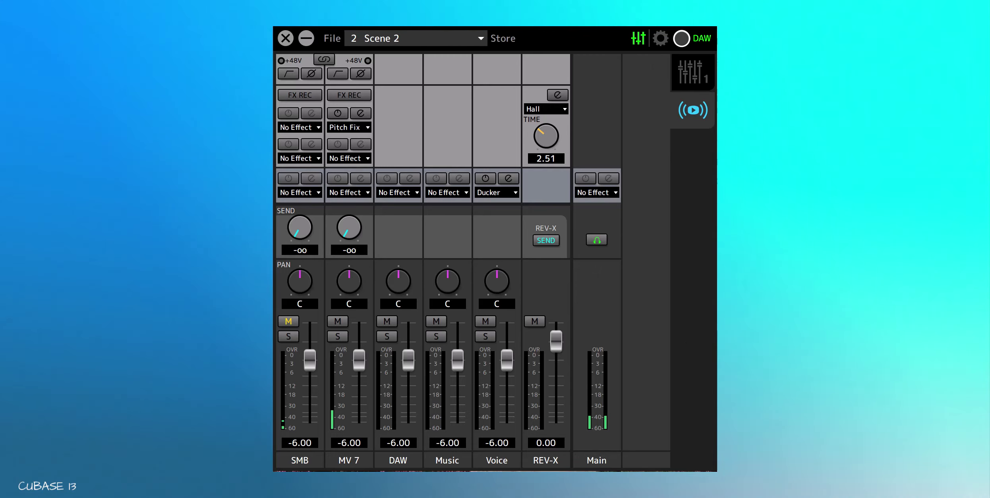
# - Link and unlink the SMB and MV 7 channels, and switch FX REC on and off for the SMB channel
pyautogui.click(324, 59)
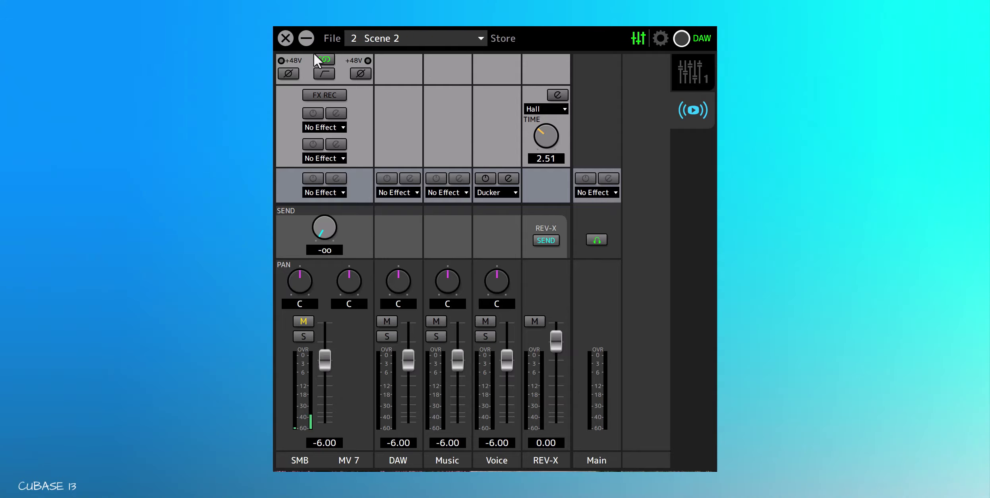
pyautogui.click(324, 59)
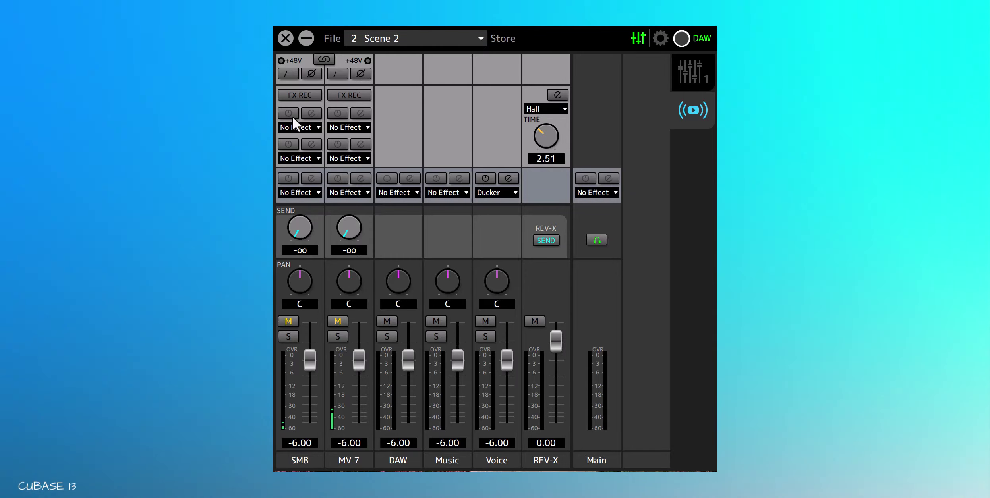
pyautogui.click(303, 97)
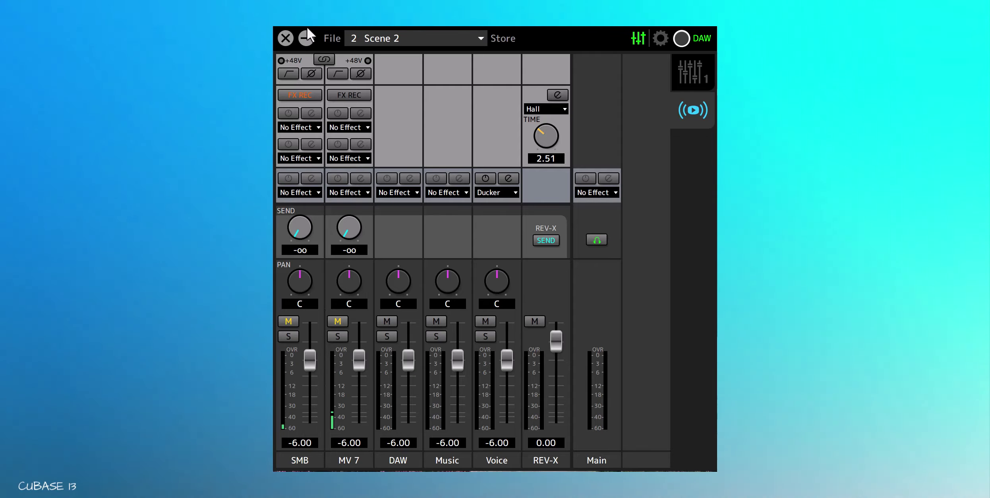
pyautogui.click(304, 96)
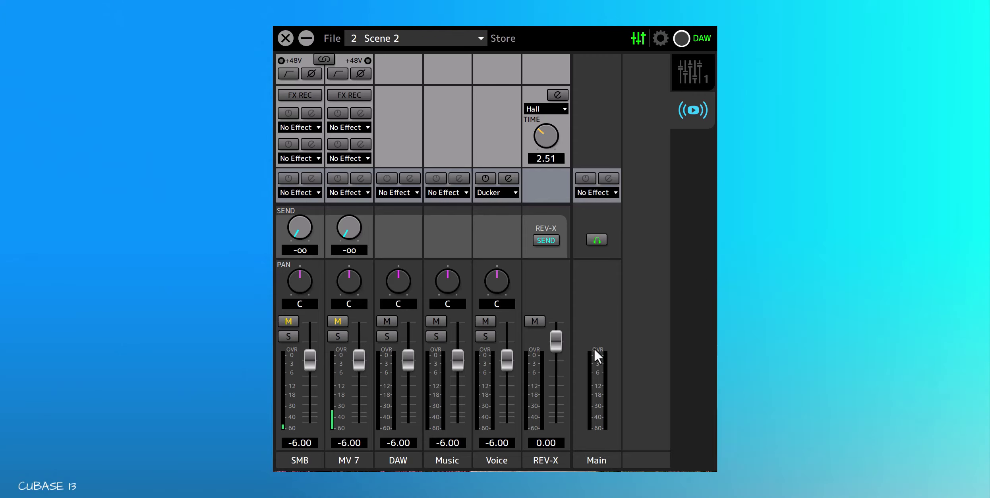
# - Rename the Music channel to Stream
pyautogui.click(398, 461)
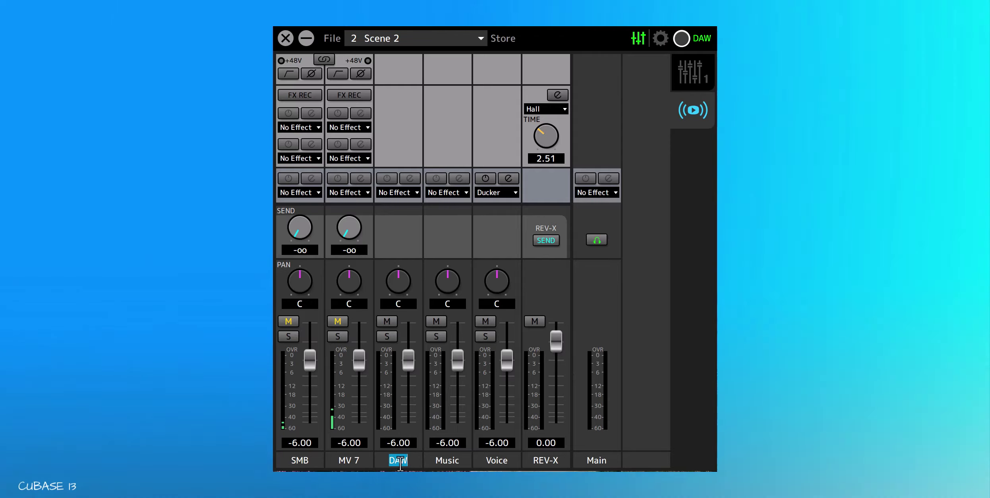
pyautogui.click(415, 464)
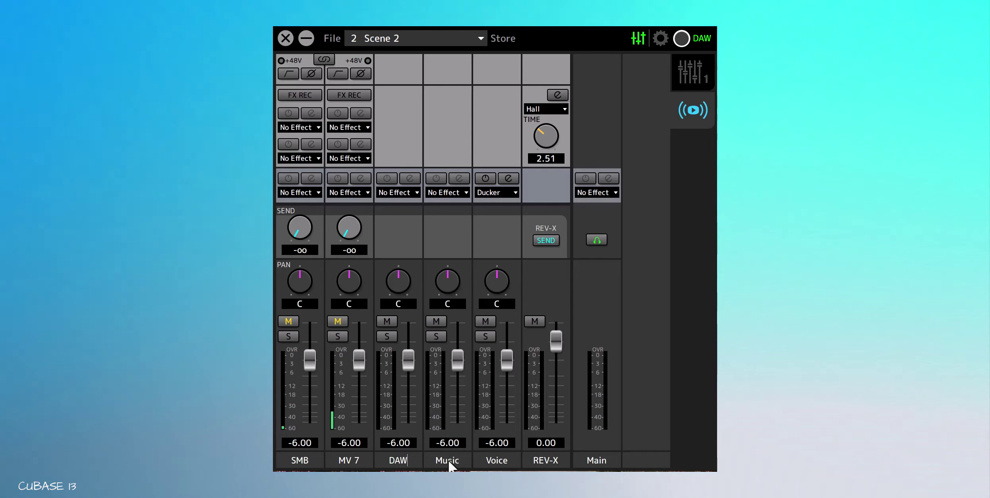
pyautogui.click(450, 462)
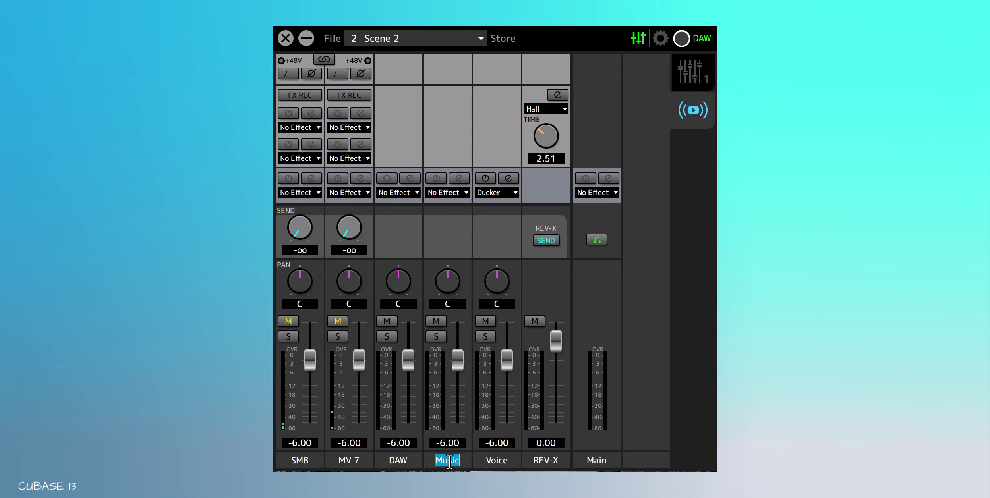
pyautogui.write('Stream')
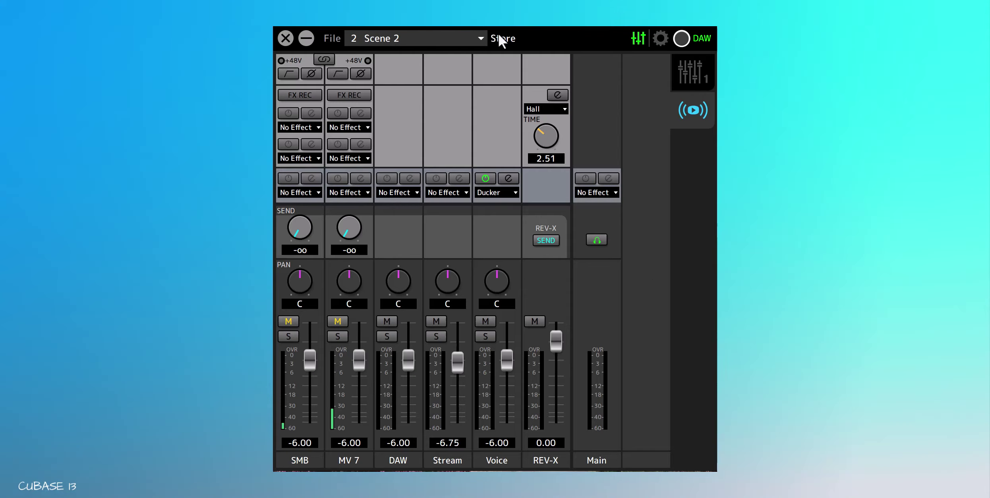
# - Load scene 1, Mein Standard
pyautogui.click(480, 37)
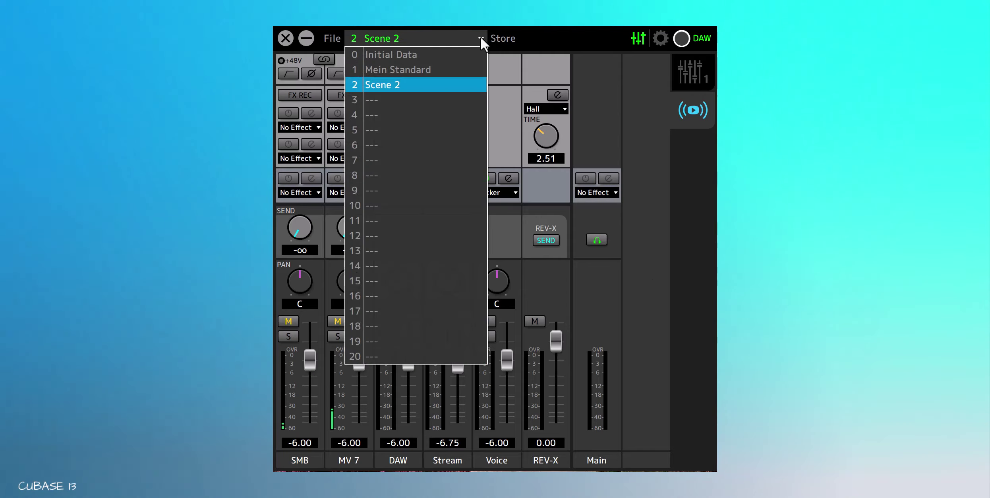
pyautogui.click(437, 68)
# - Bring up the reset of all channel names in the settings, decline it, and return to the mixer
pyautogui.click(660, 38)
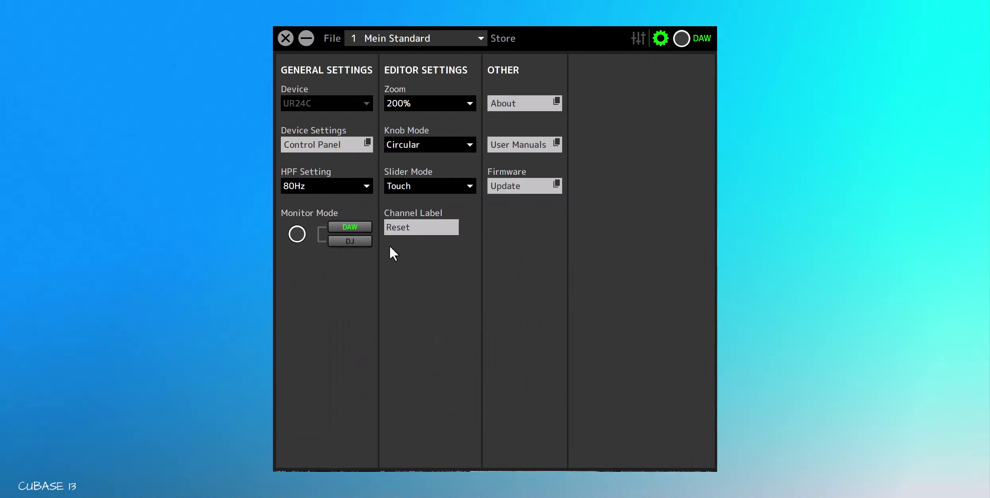
pyautogui.click(405, 228)
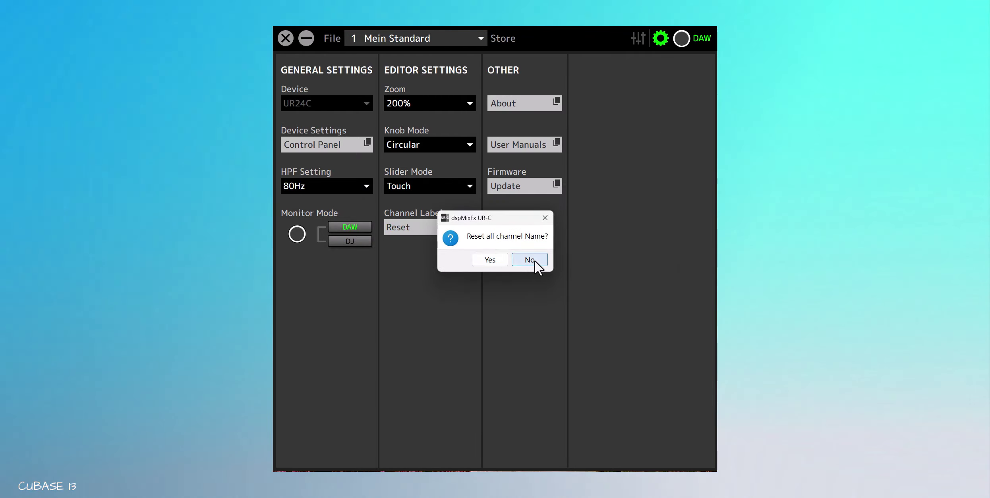
pyautogui.click(531, 262)
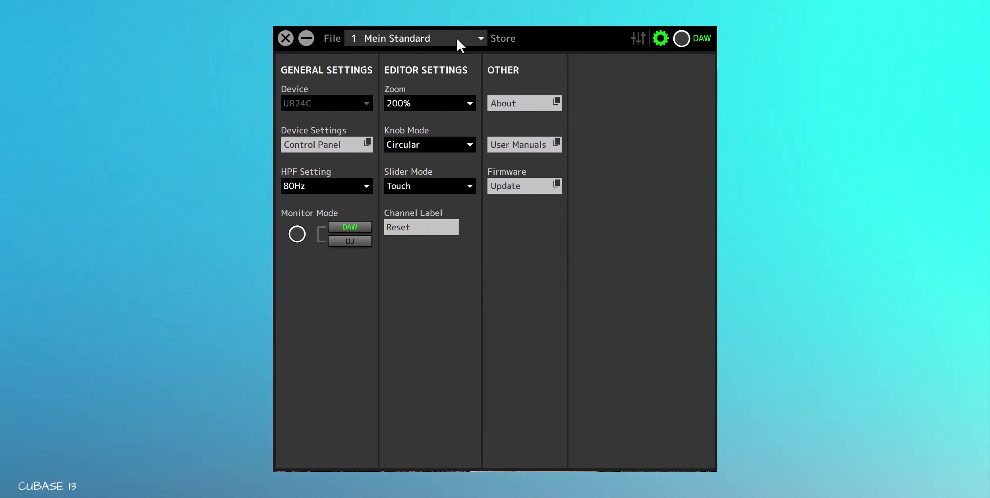
pyautogui.click(637, 39)
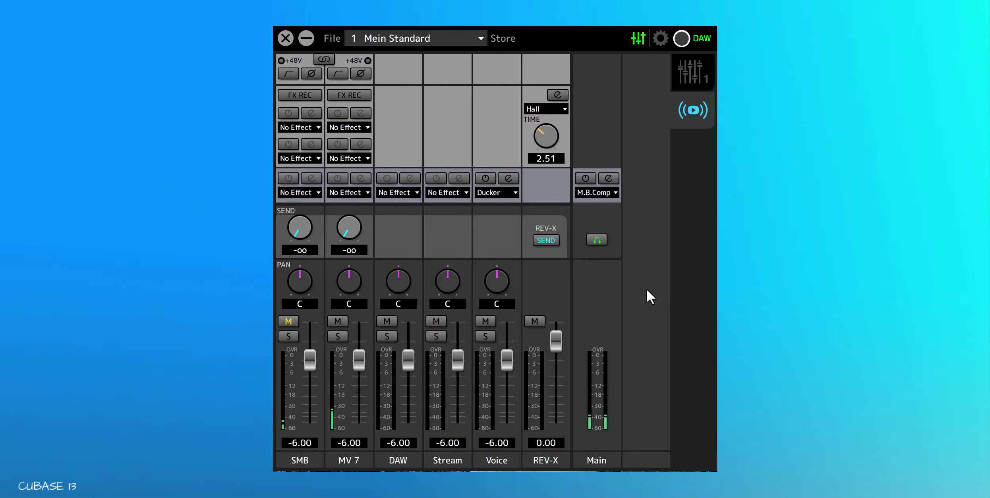